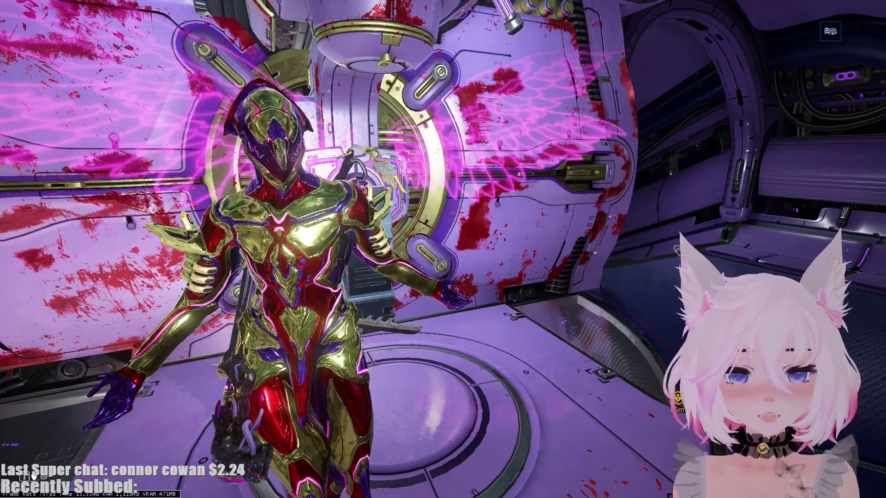
Step: Open the in-game chat with T and switch it to the Trade channel
key(t)
click(121, 363)
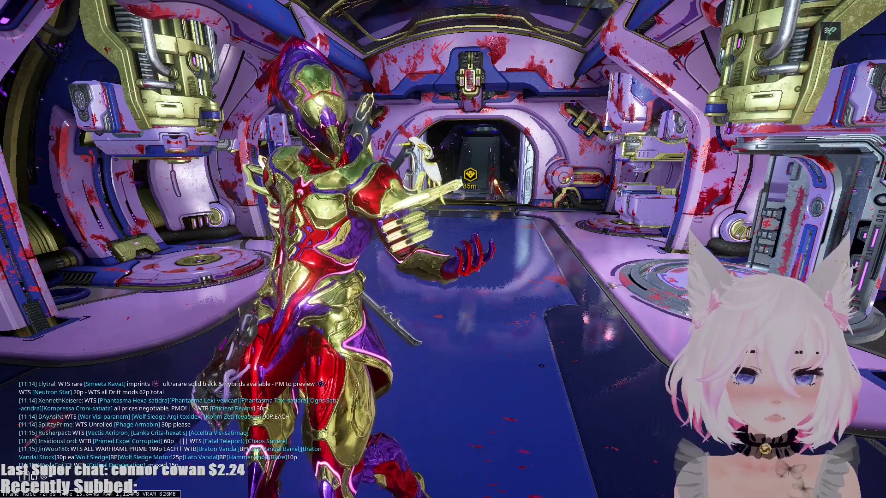
key(Escape)
click(192, 203)
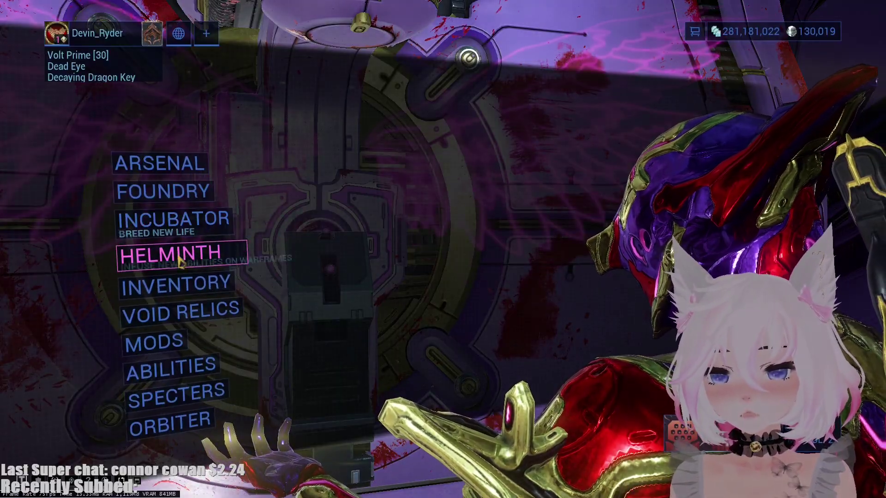
click(184, 254)
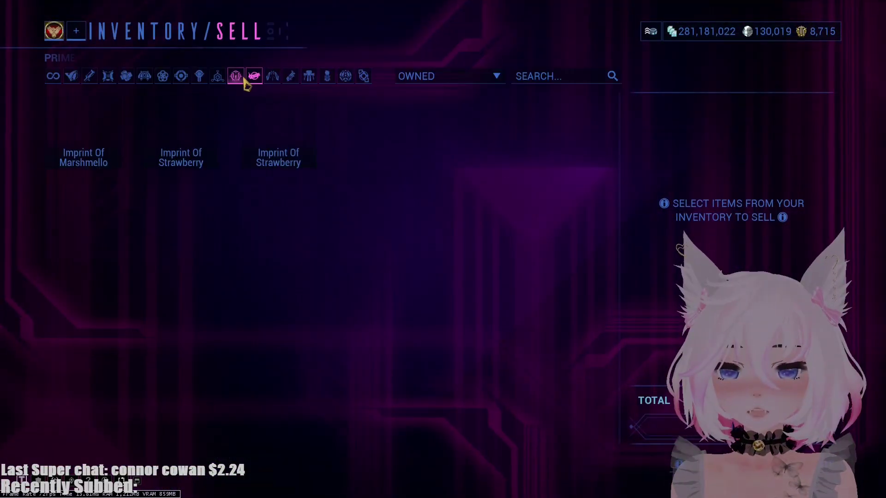
click(237, 77)
click(473, 76)
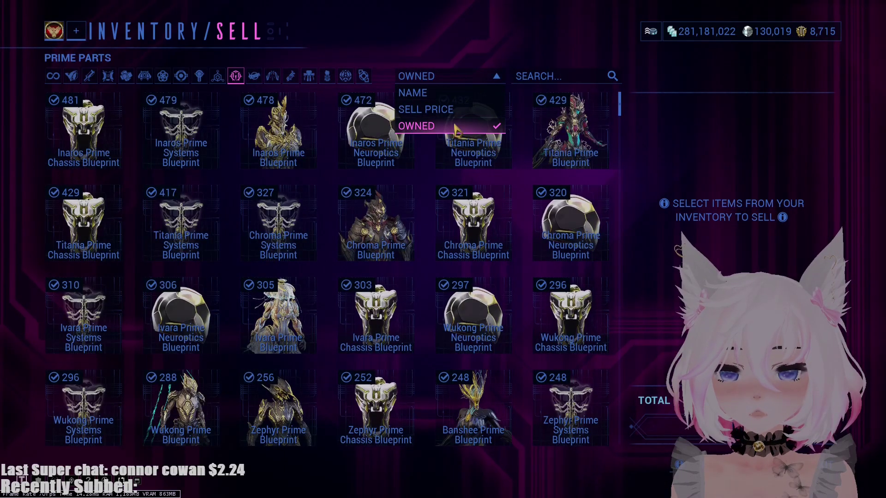
click(466, 92)
click(541, 77)
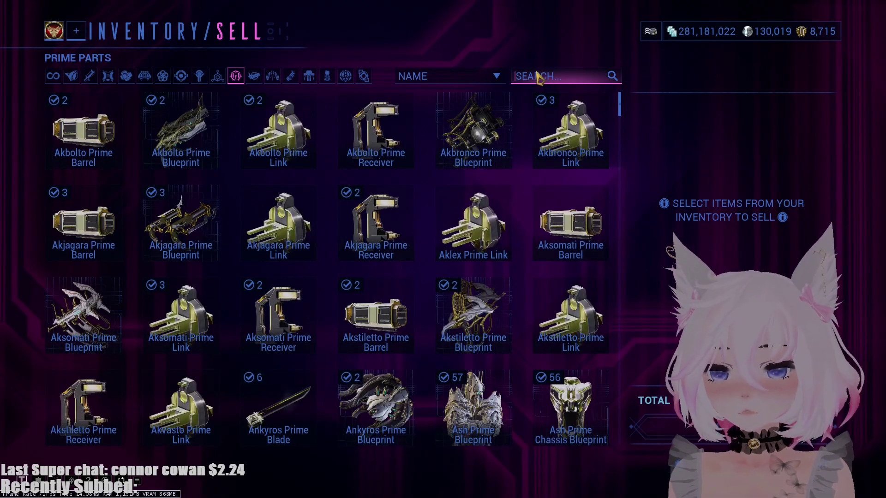
text(blueprint)
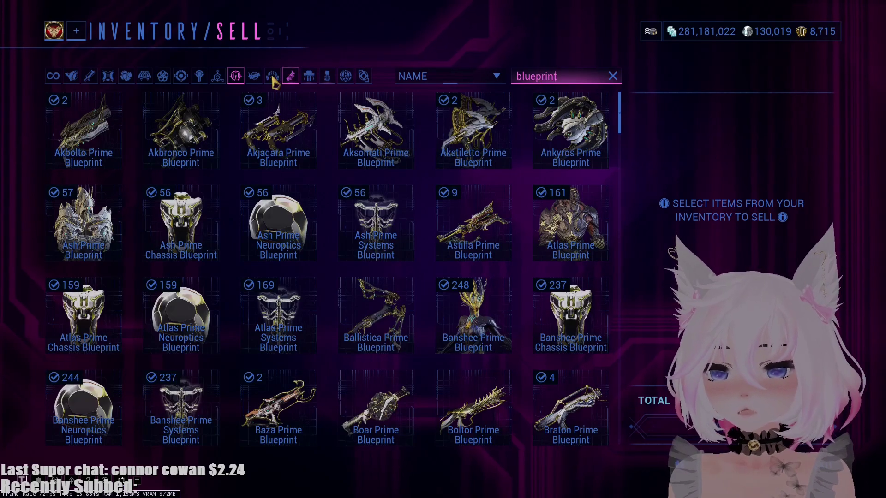
scroll(520, 252, down, 1)
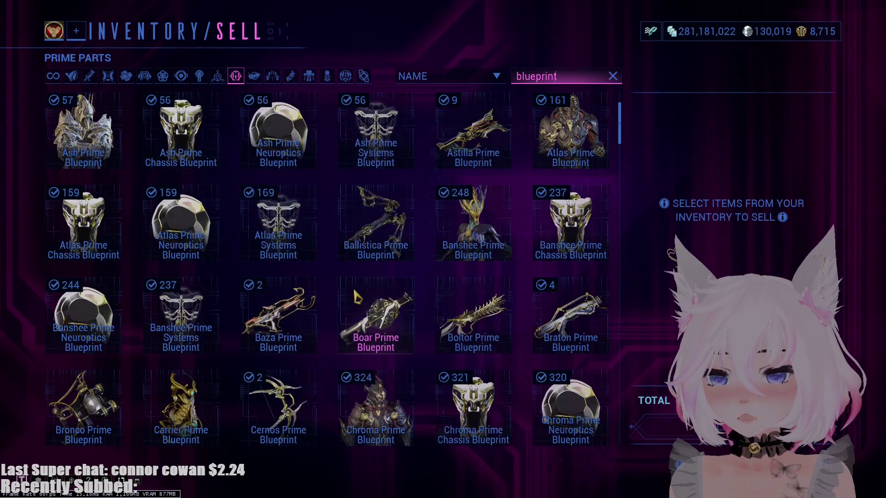
scroll(402, 358, down, 8)
scroll(419, 361, down, 6)
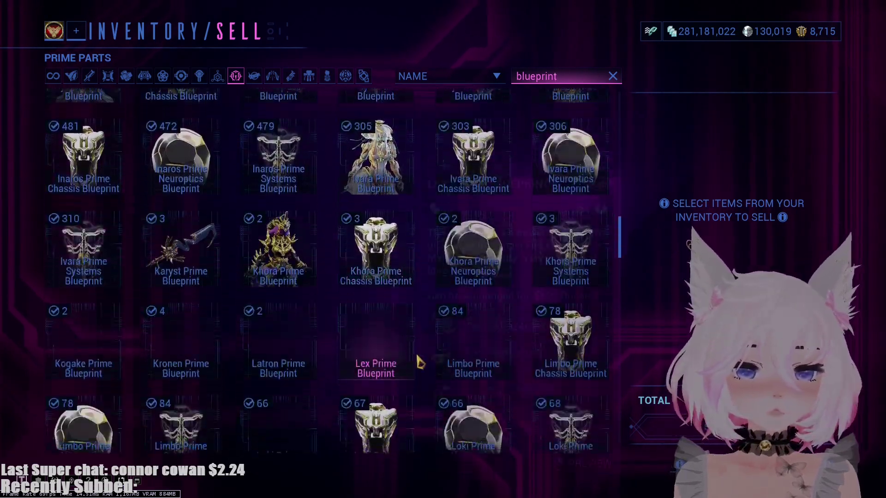
key(Escape)
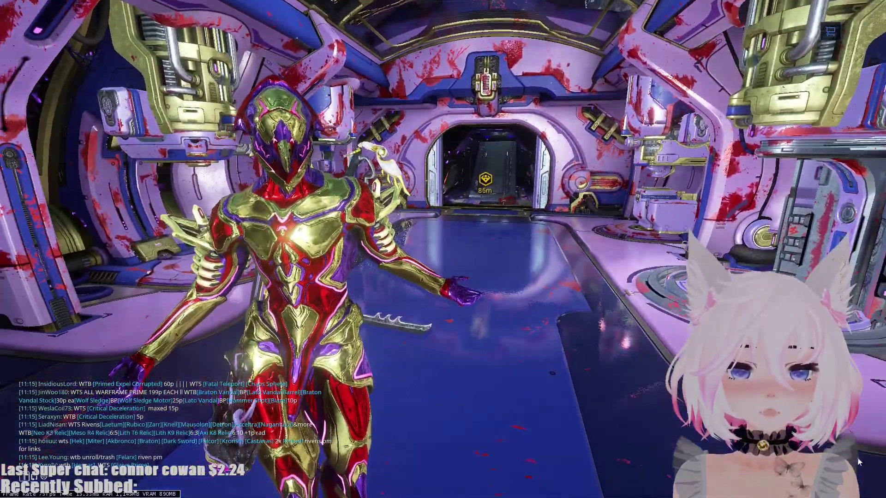
Step: Show AlecaFrame's Inventory manager Sets view, filtered to complete sets you own
key(alt+Tab)
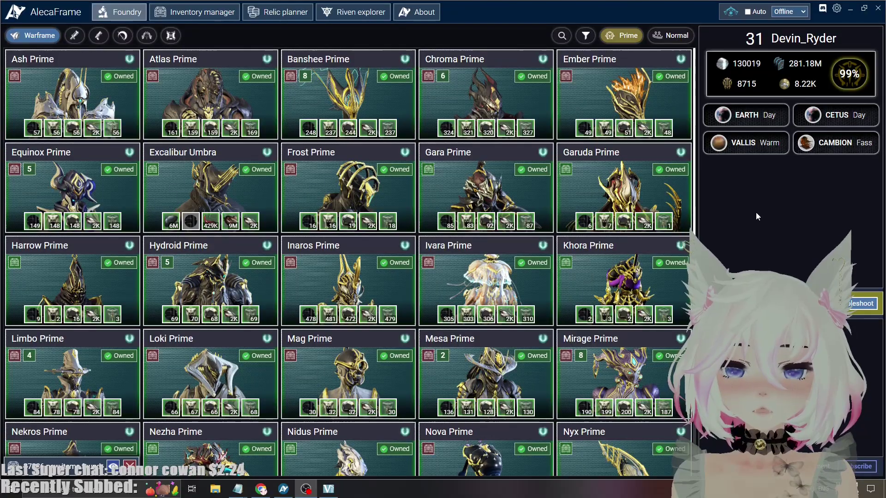
click(195, 12)
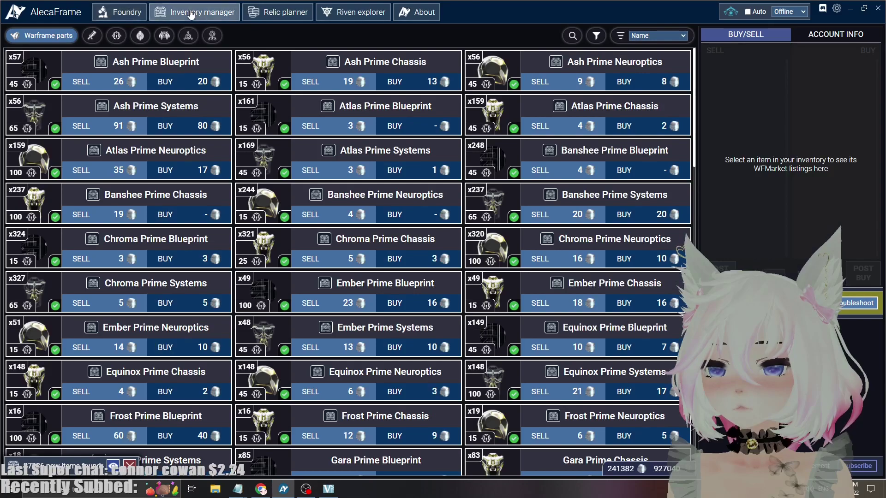
click(213, 34)
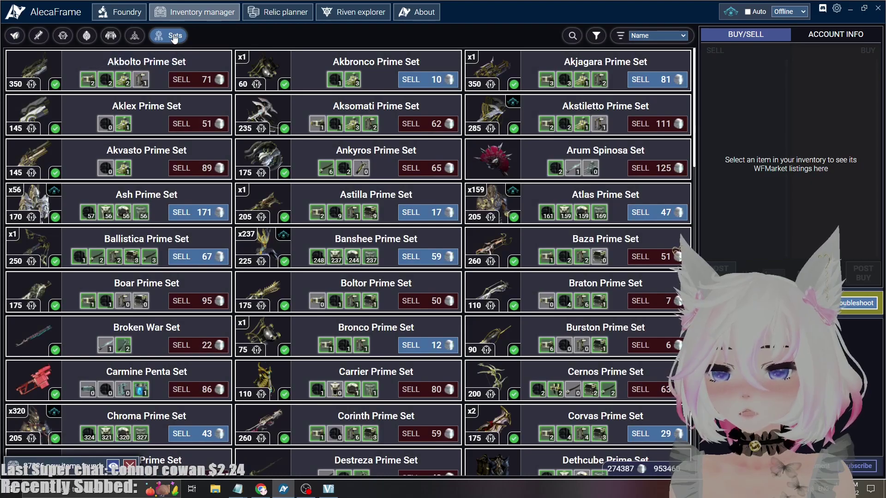
click(659, 36)
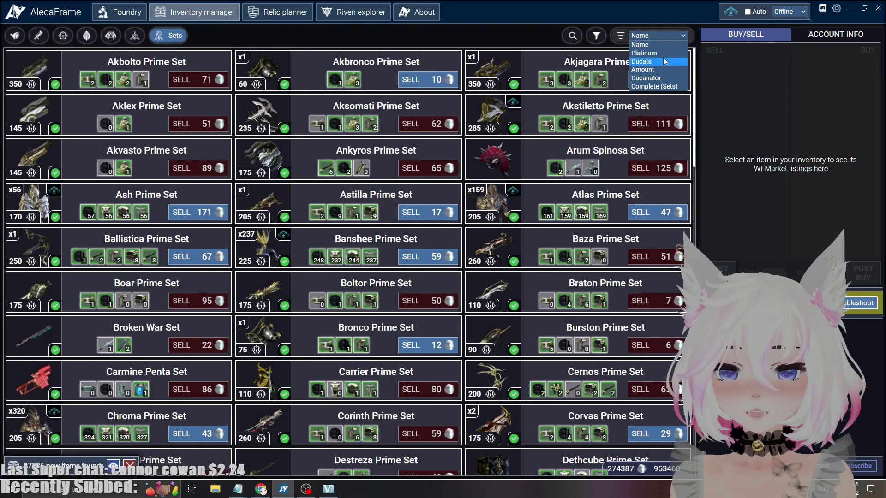
click(596, 36)
click(584, 104)
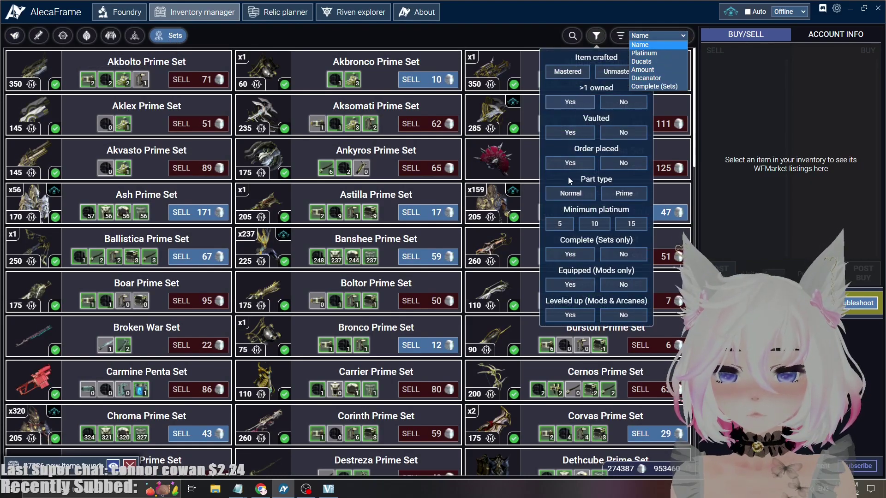
click(576, 102)
Step: Sort the sets by platinum value, highest first, then back to name order
click(658, 36)
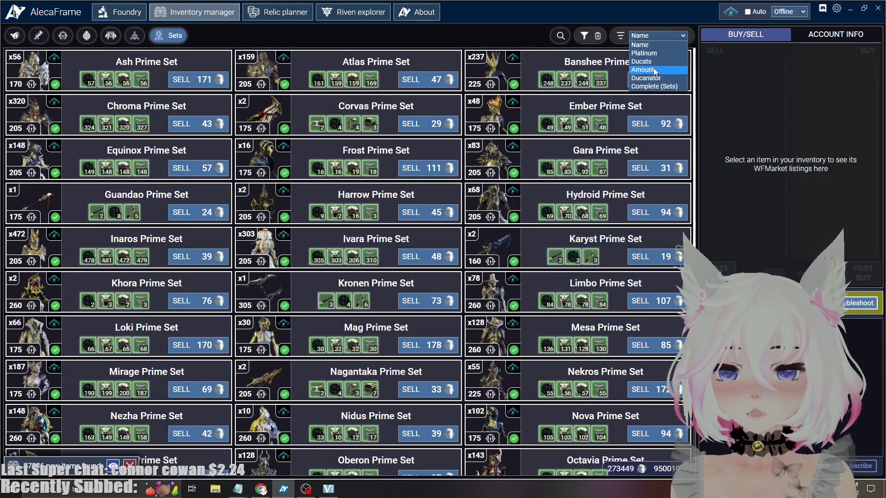
click(653, 53)
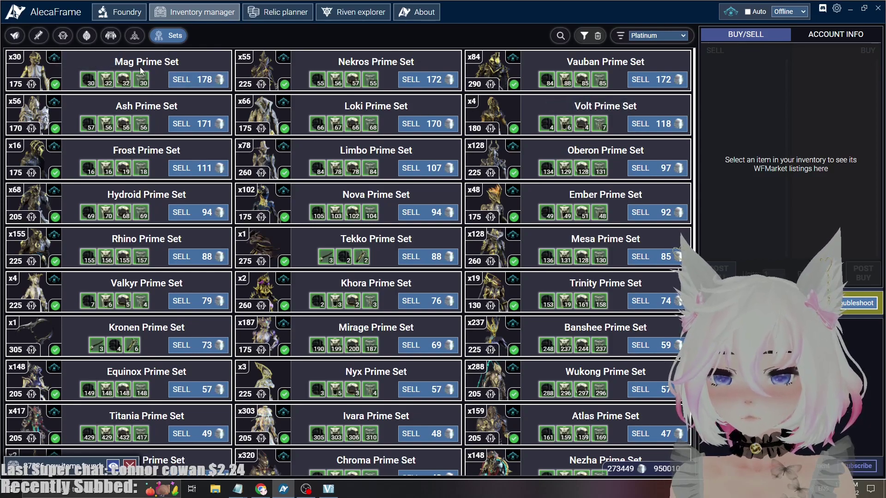
key(Up)
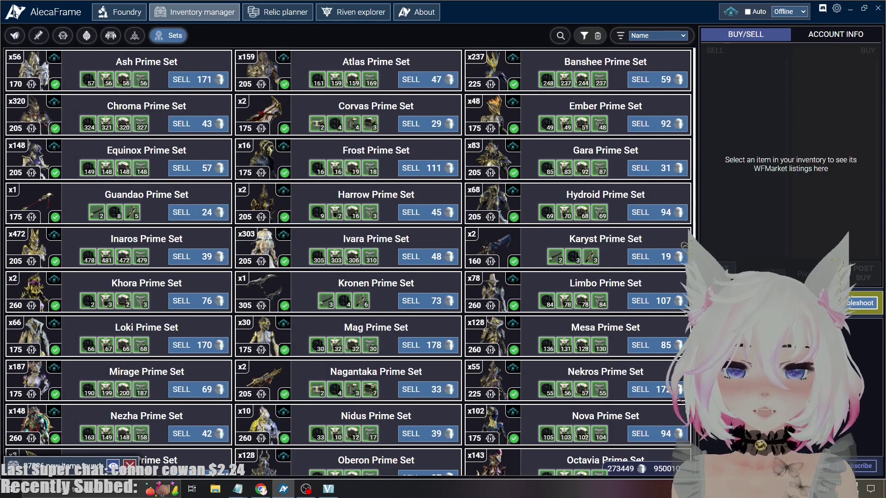
key(alt+Tab)
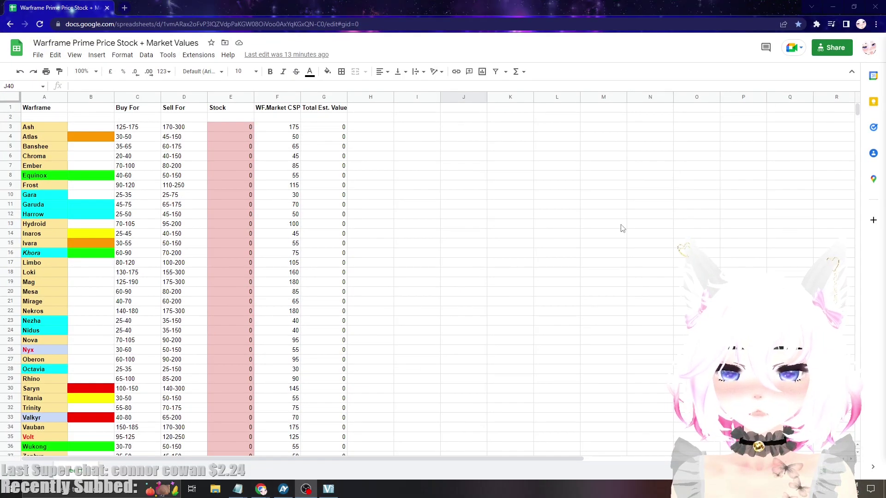
scroll(277, 276, down, 1)
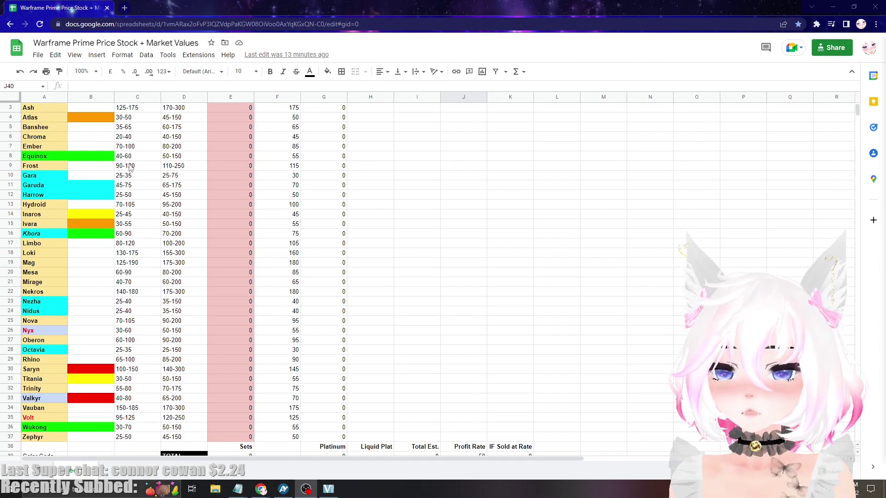
scroll(323, 185, up, 1)
click(875, 24)
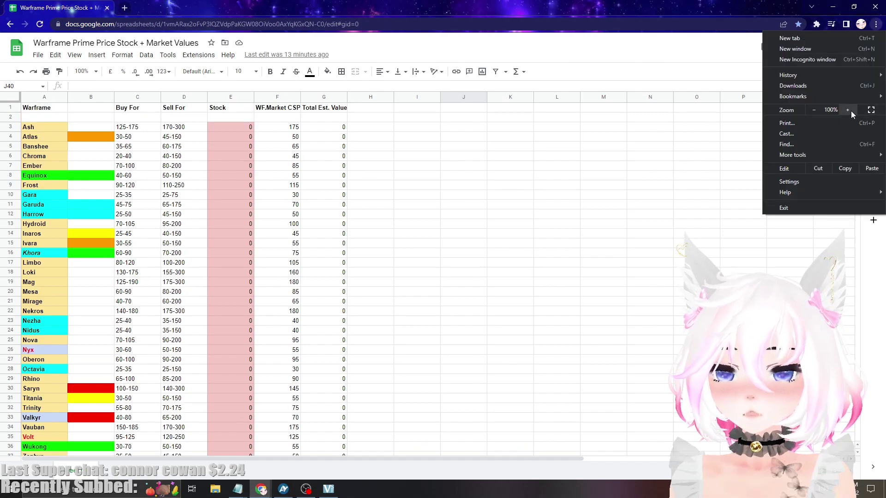
click(848, 110)
click(847, 110)
click(848, 110)
click(848, 109)
click(813, 109)
click(442, 264)
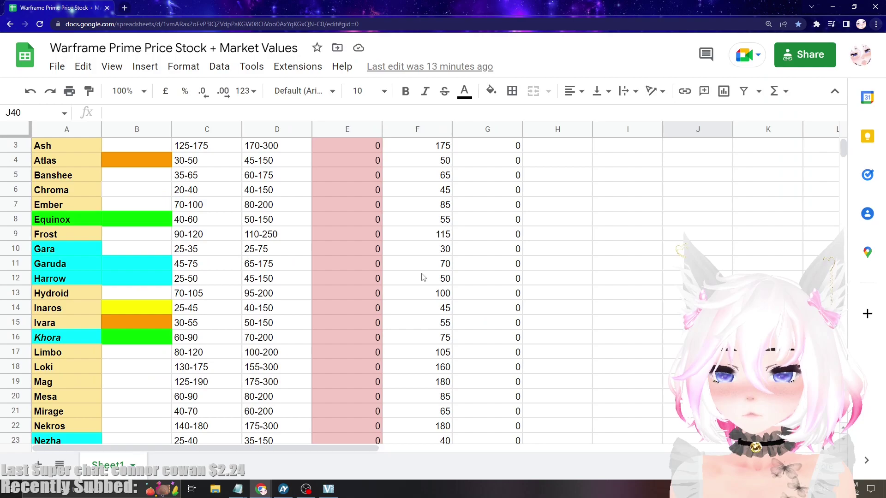
scroll(184, 343, down, 8)
click(81, 328)
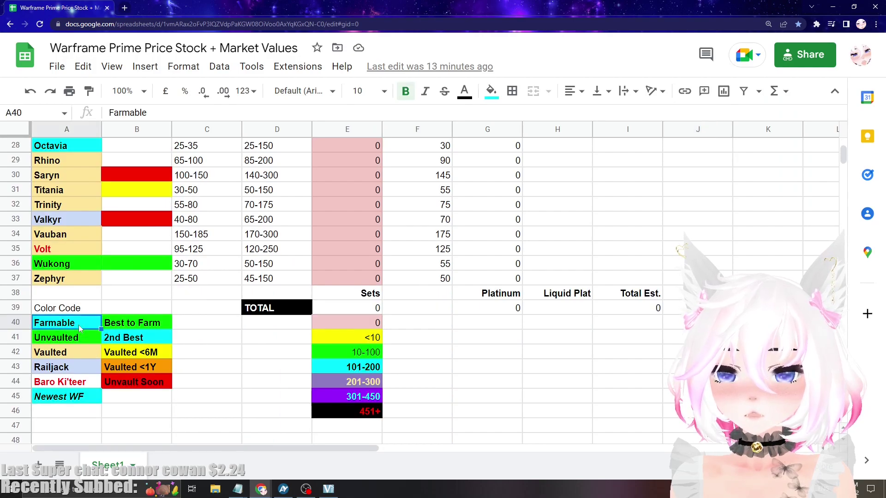
click(71, 149)
click(87, 337)
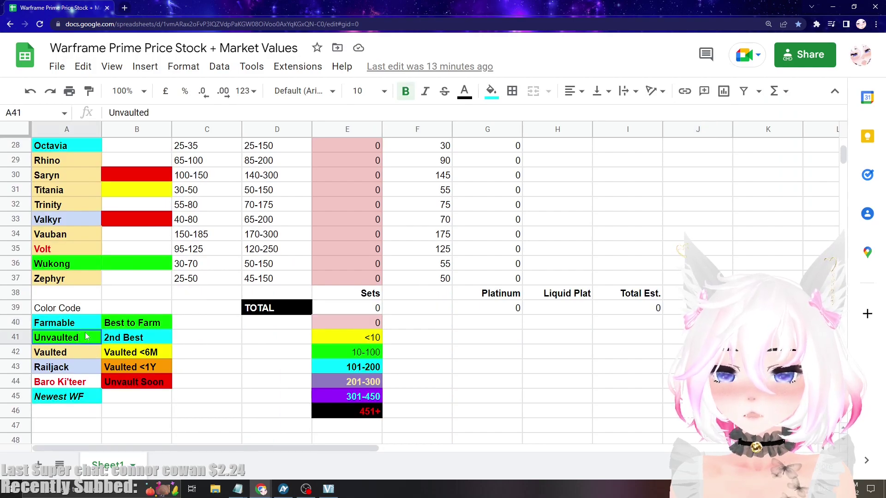
click(71, 268)
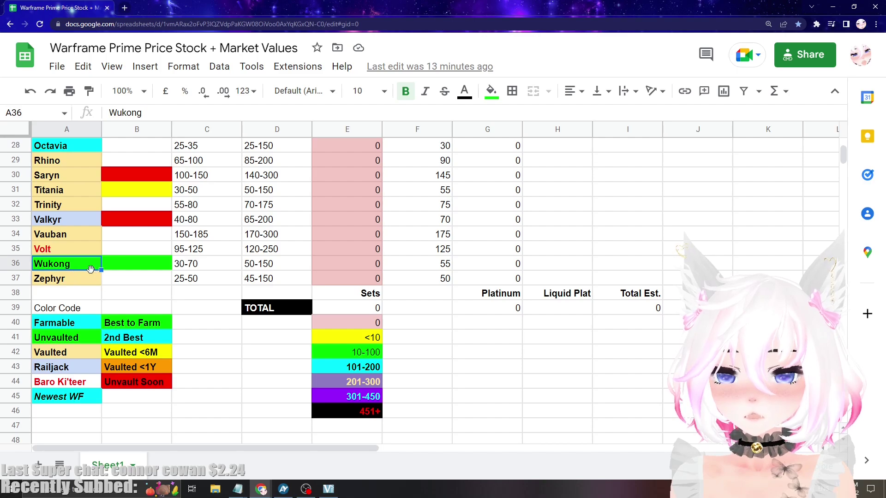
click(76, 358)
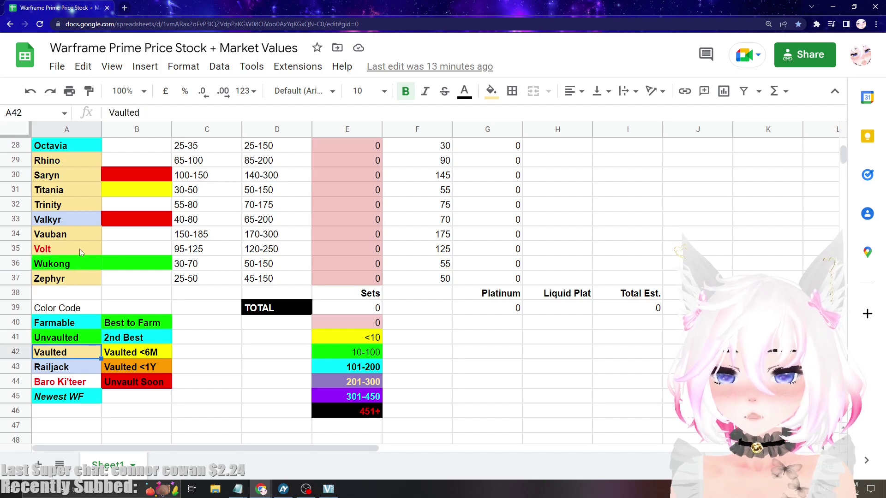
click(82, 252)
click(84, 239)
click(66, 363)
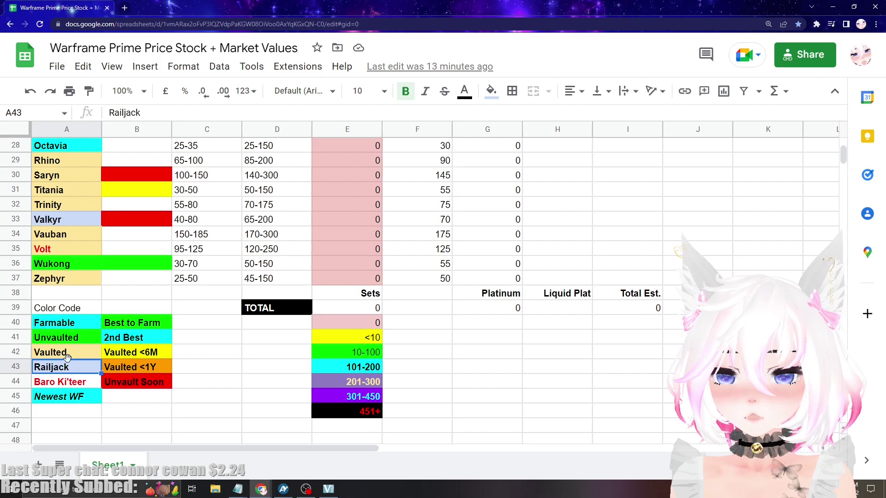
click(75, 219)
scroll(75, 219, up, 2)
click(72, 190)
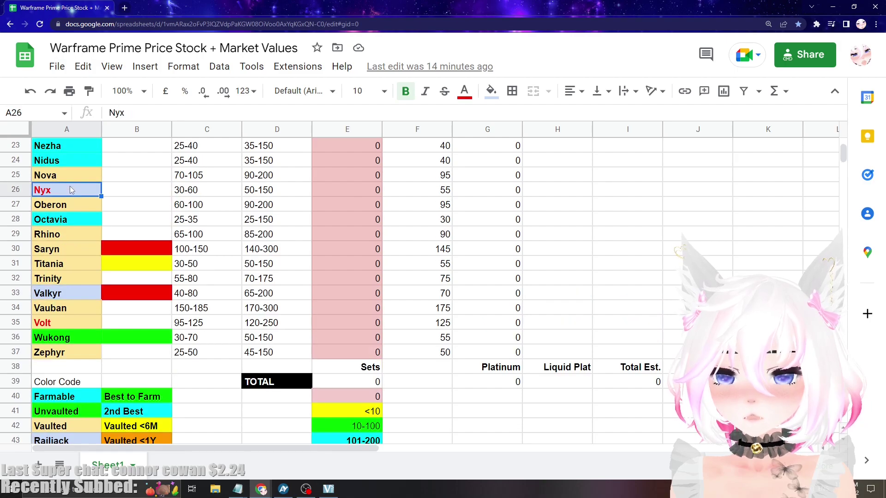
scroll(66, 236, down, 2)
click(64, 382)
scroll(66, 375, up, 2)
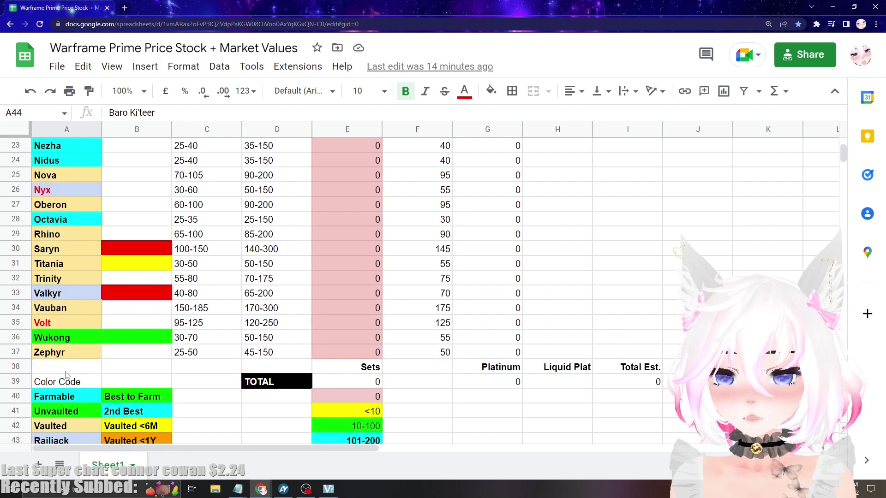
click(56, 323)
click(47, 189)
scroll(51, 298, down, 3)
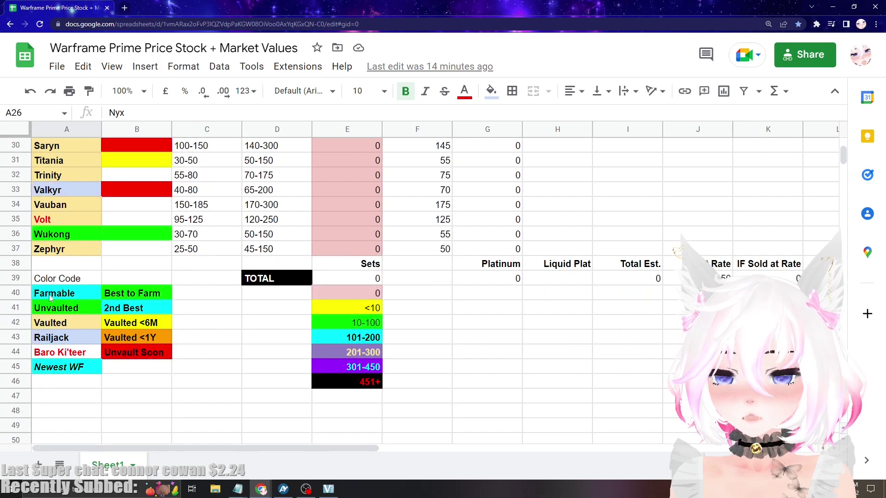
click(66, 372)
scroll(66, 373, up, 8)
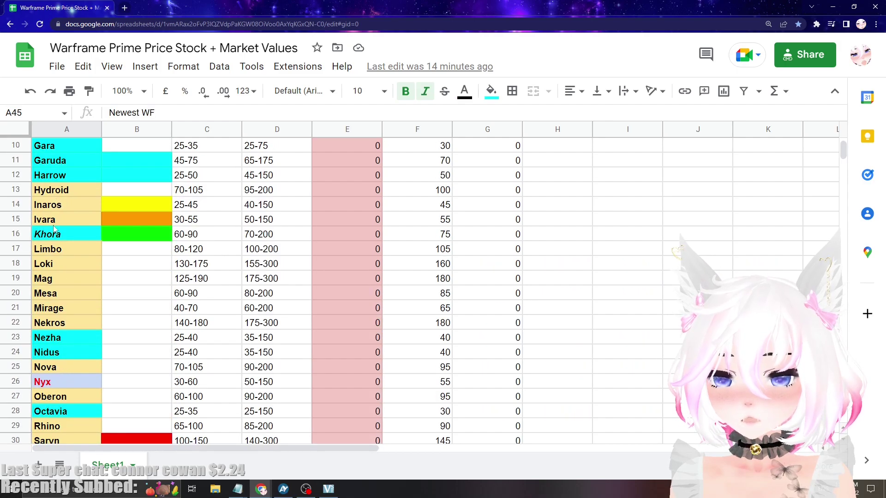
click(54, 229)
scroll(69, 300, down, 4)
click(101, 370)
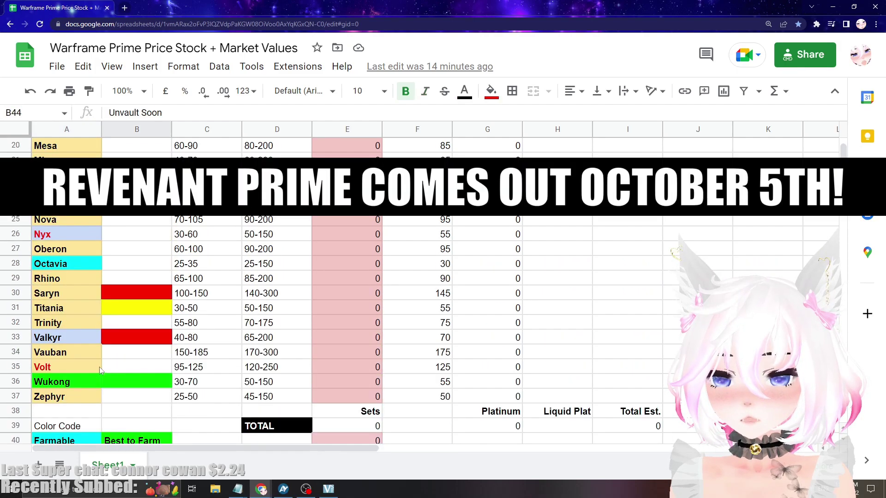
scroll(100, 369, up, 1)
click(129, 372)
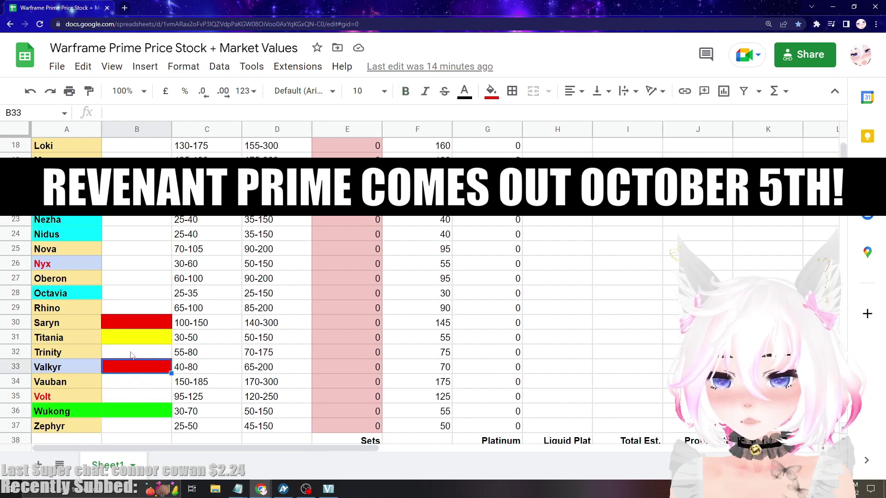
click(140, 325)
scroll(131, 339, down, 3)
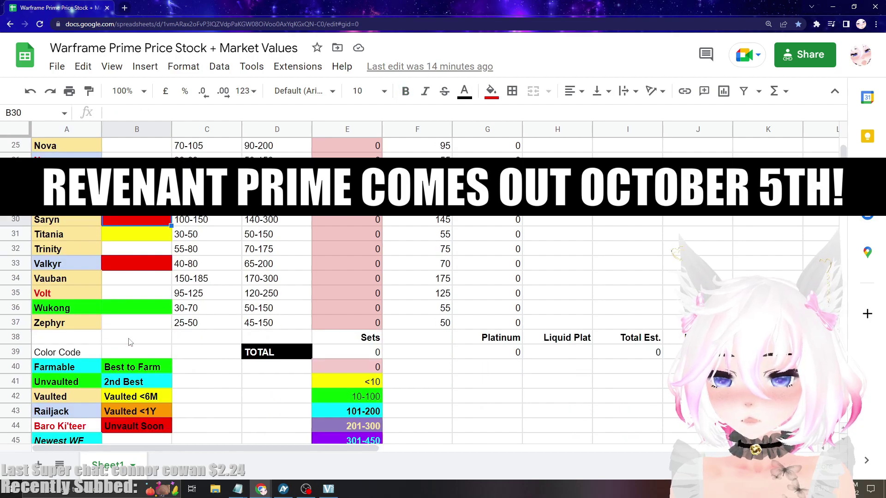
click(119, 366)
scroll(124, 392, up, 3)
scroll(120, 351, down, 1)
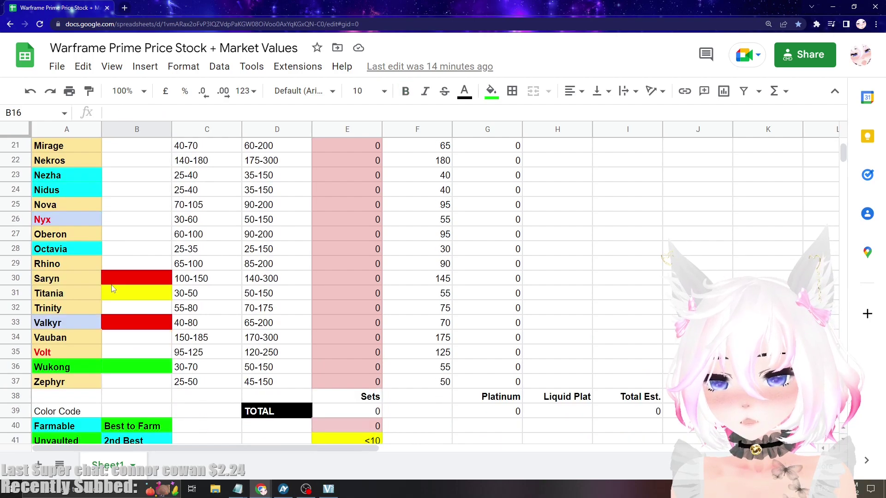
click(129, 367)
scroll(127, 223, up, 6)
click(137, 204)
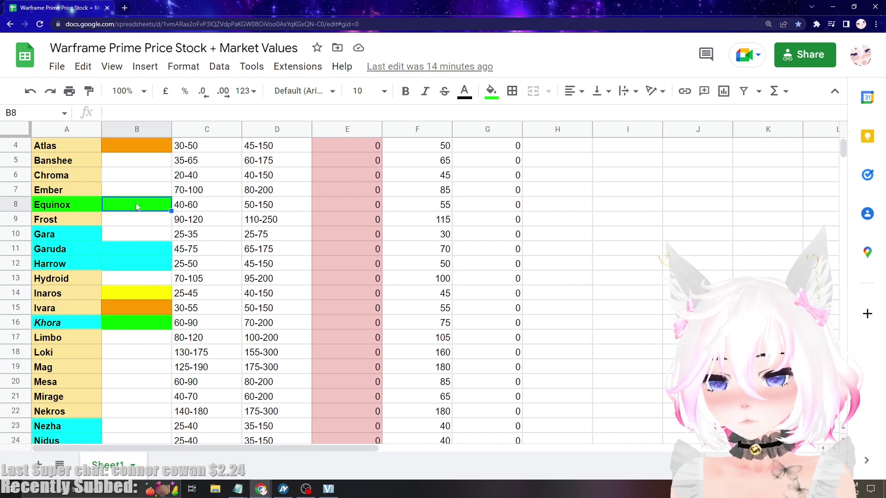
scroll(113, 276, down, 3)
scroll(115, 295, down, 3)
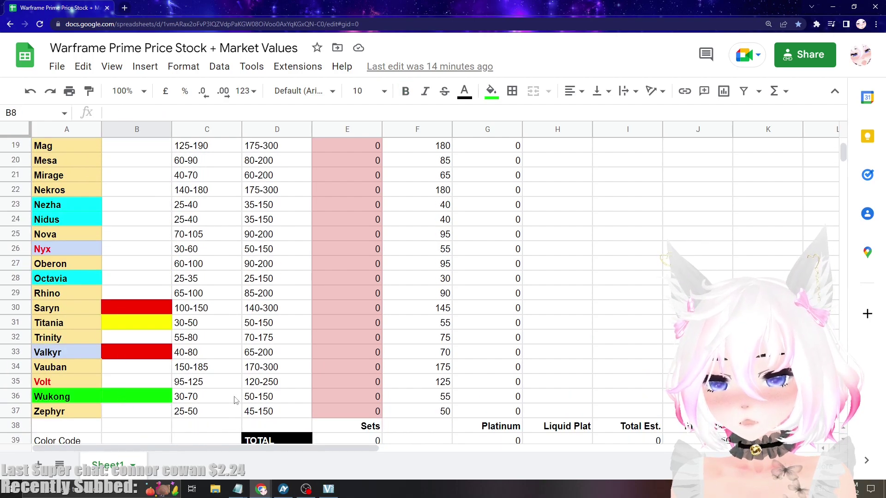
scroll(235, 400, down, 4)
scroll(237, 399, up, 10)
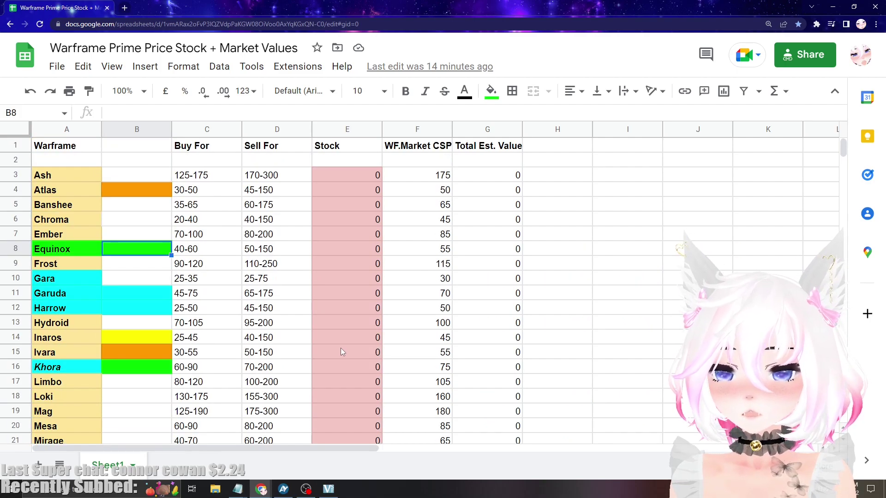
click(376, 179)
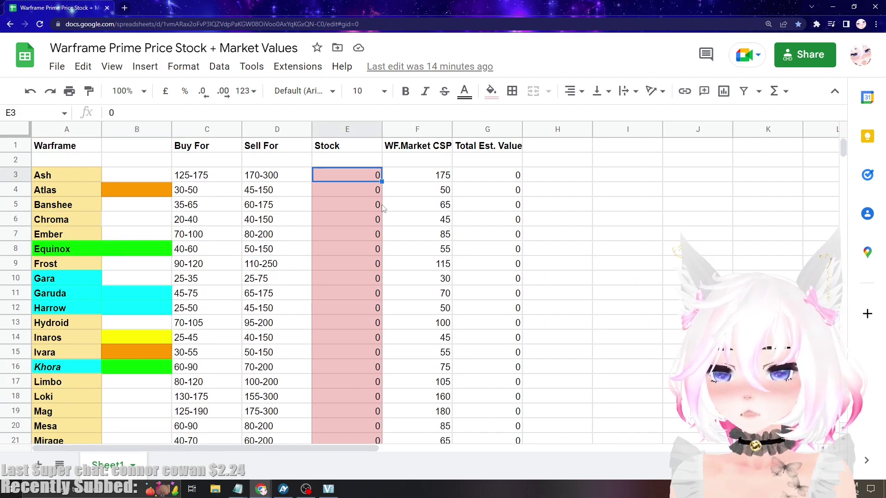
Step: Enter 10 as Ash's stock in E3 and check its =E3*F3 value formula
text(1)
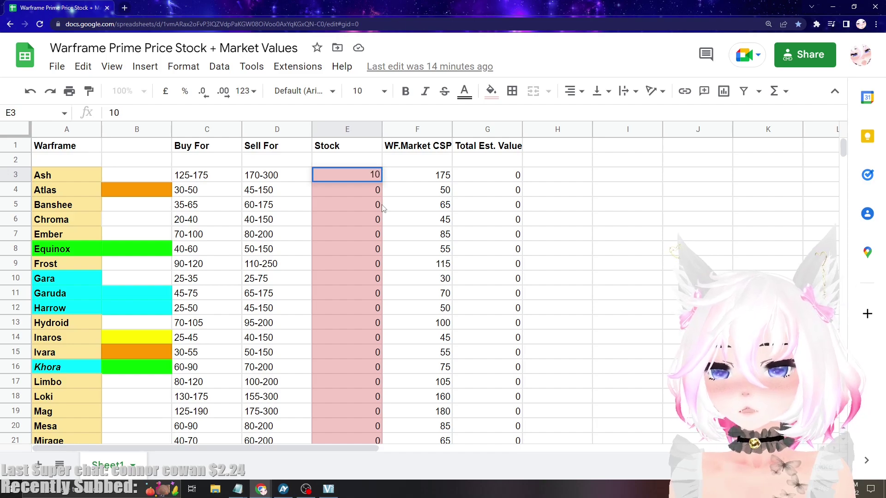
key(Return)
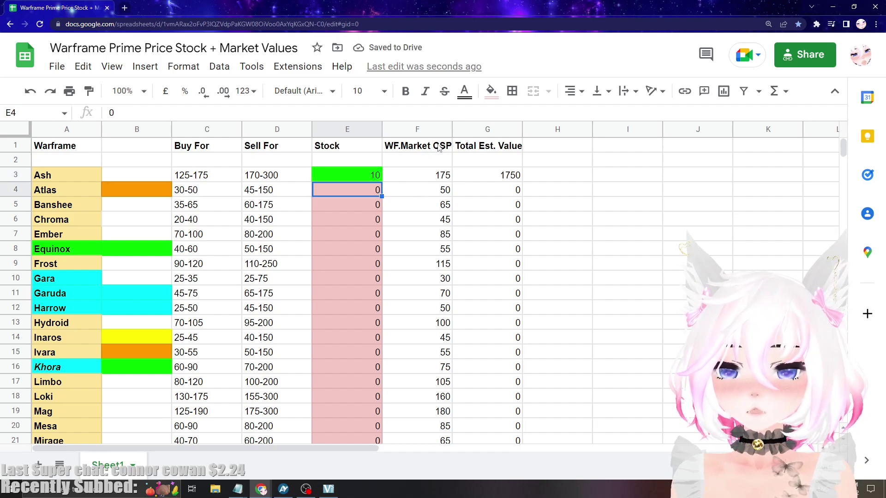
click(506, 180)
Step: Enter 100 as the Liquid Plat amount in H39
scroll(512, 194, down, 8)
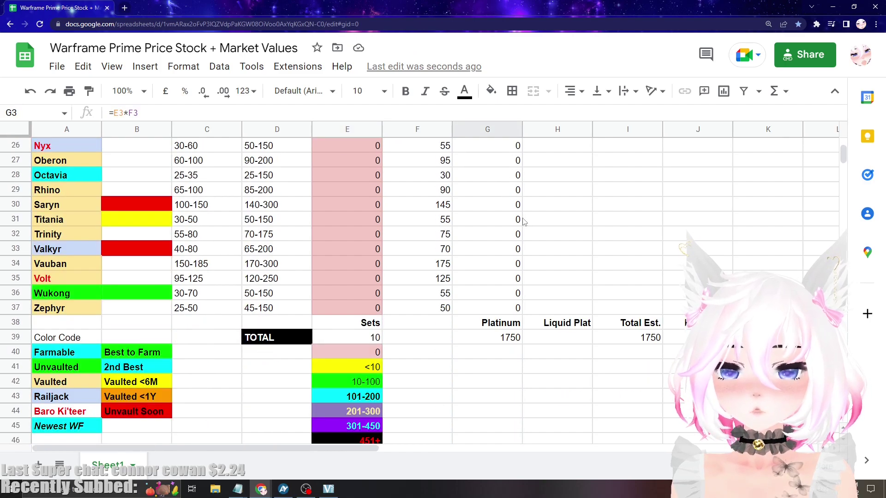
scroll(578, 257, down, 1)
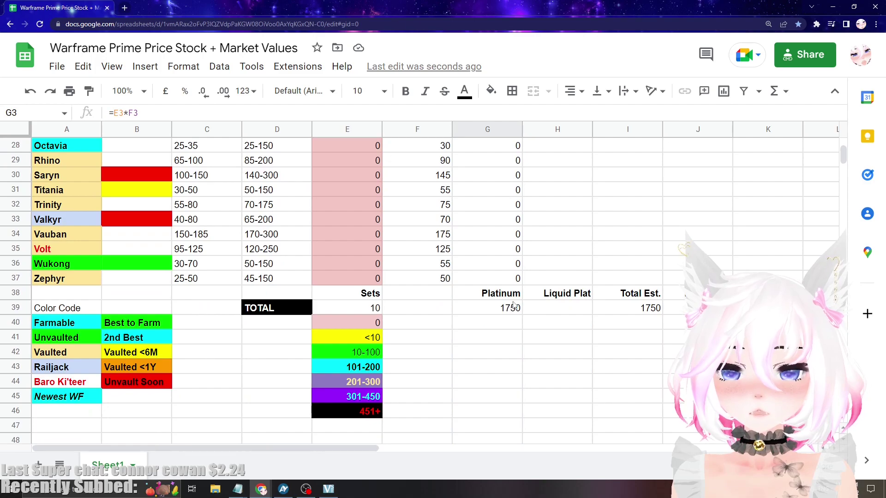
scroll(510, 317, down, 1)
click(556, 279)
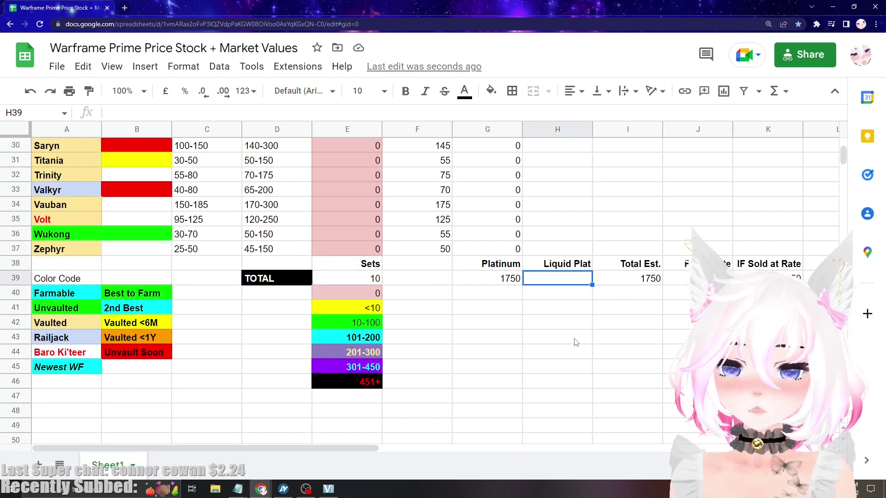
text(100)
key(Return)
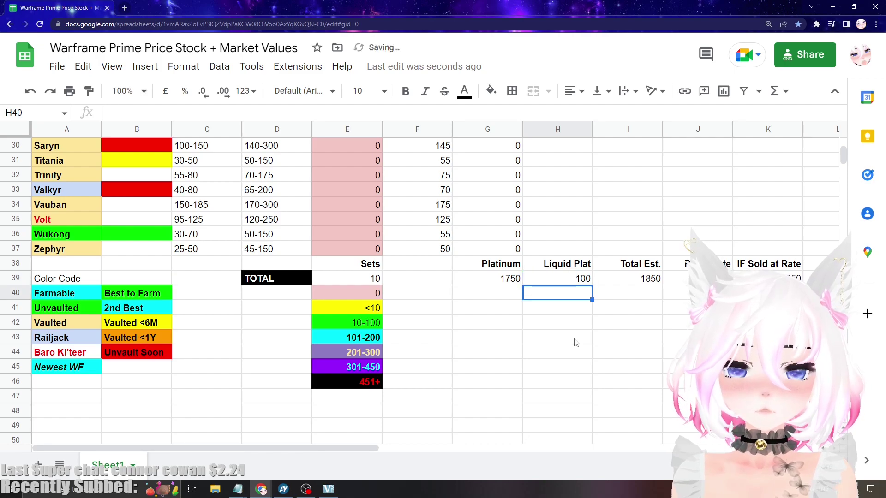
Step: Inspect the Total Est., Profit Rate 50 and IF Sold at Rate cells I39–K39
scroll(576, 342, down, 2)
click(646, 206)
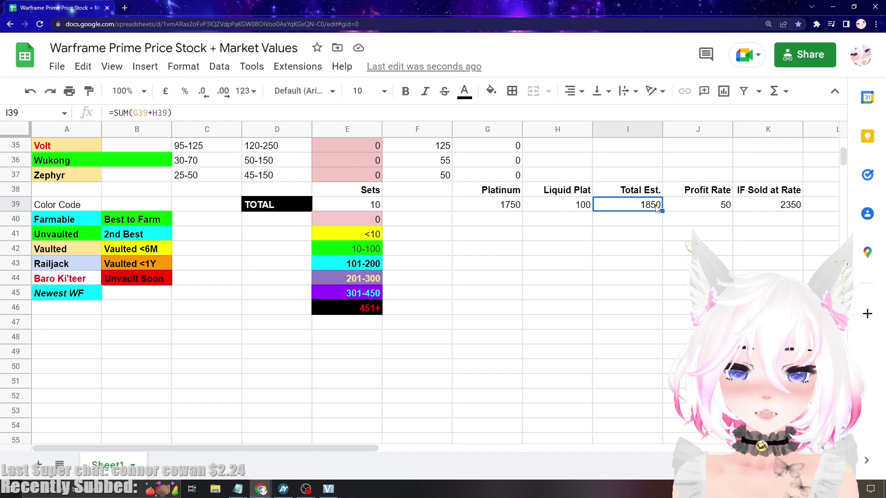
click(723, 208)
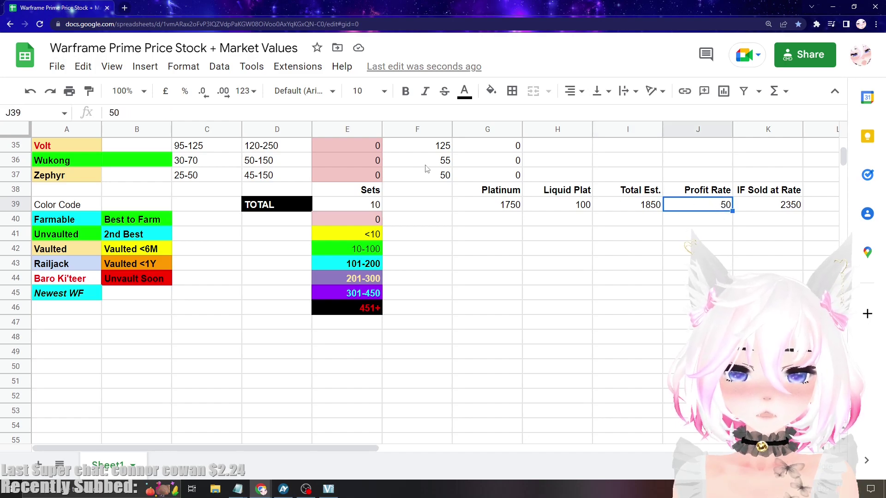
click(791, 210)
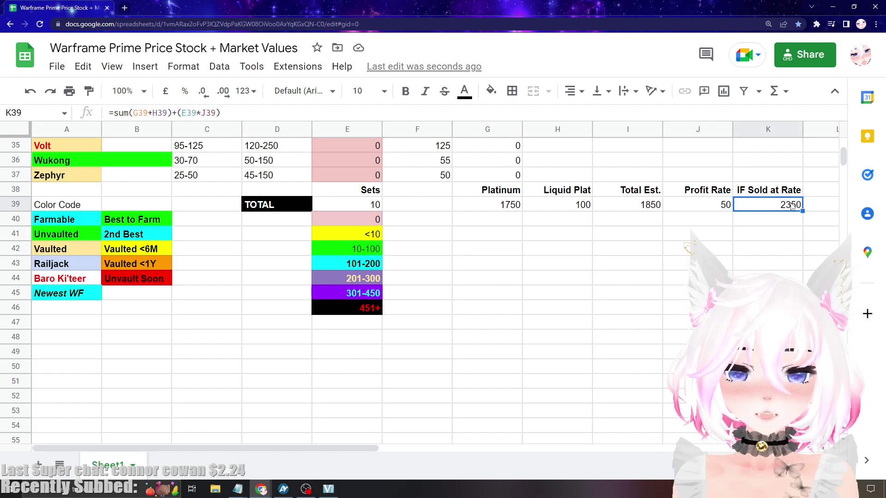
Step: Review Ash's Buy For and Sell For price ranges
scroll(335, 394, up, 10)
click(202, 181)
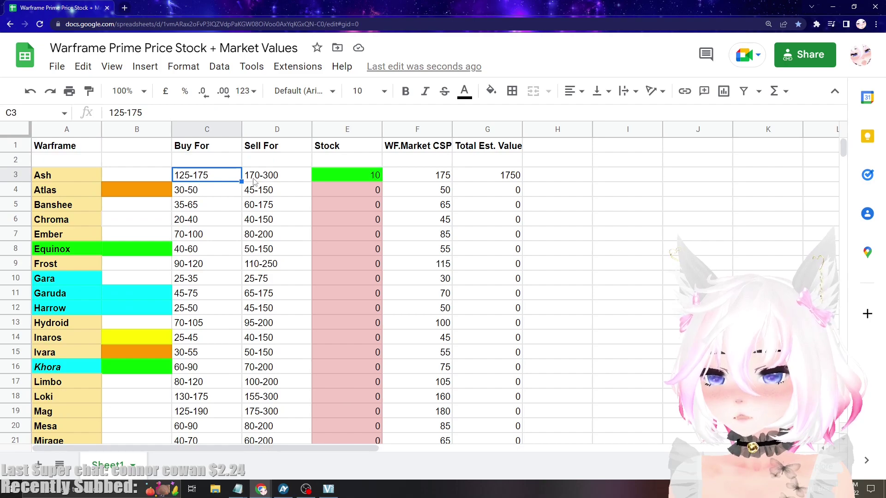
click(259, 181)
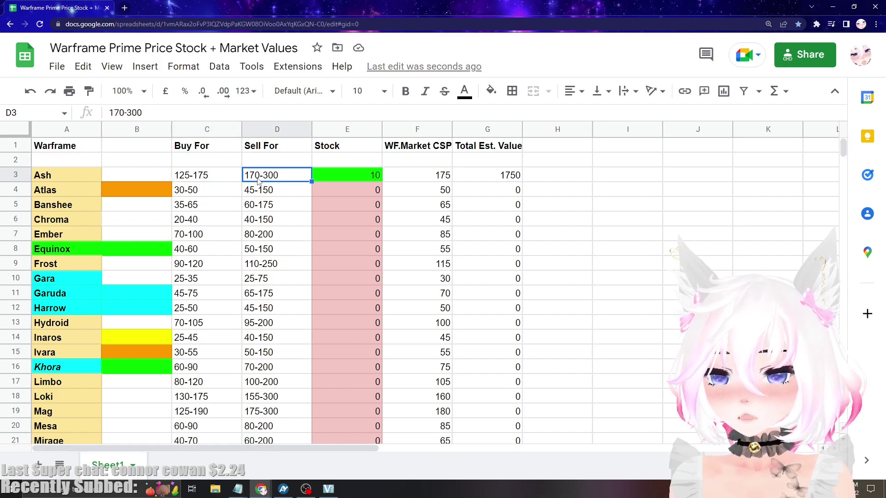
click(224, 179)
click(258, 178)
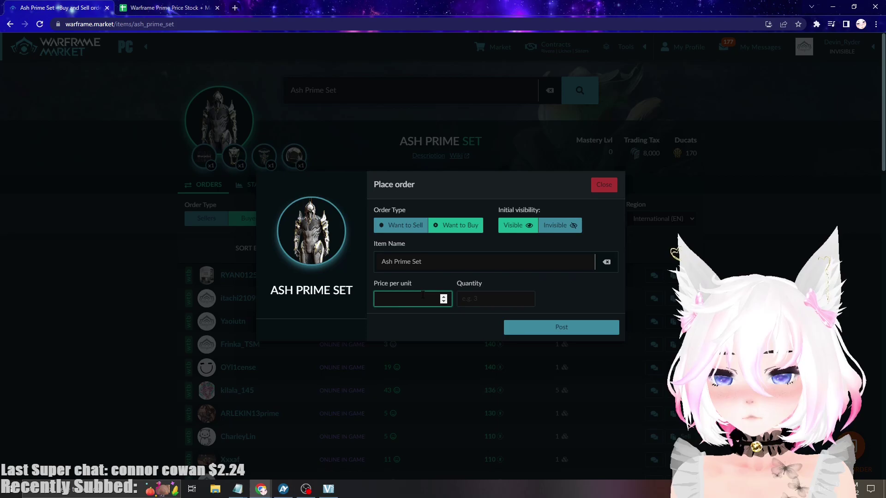
Step: Fill an Ash Prime Set sell order at 135 platinum, quantity 1, then cancel it
text(135)
click(503, 299)
text(1)
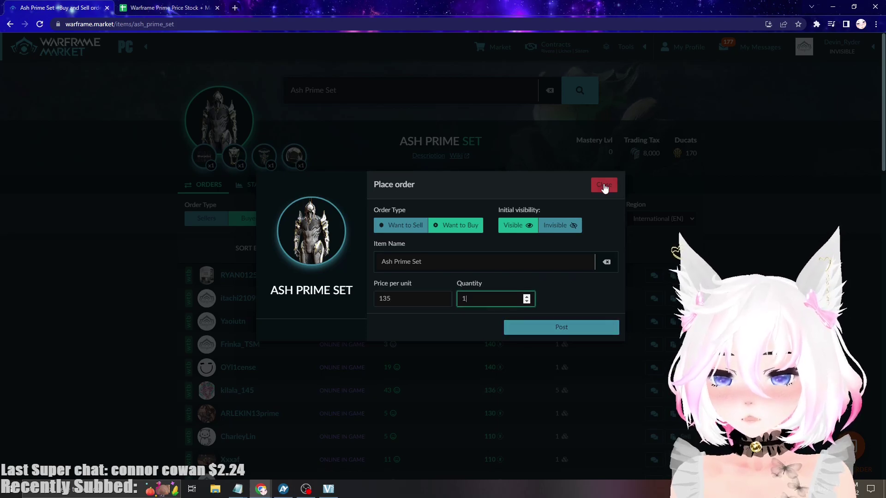
click(604, 186)
Step: Highlight the top Ash Prime Set buy orders around 140 platinum
drag(482, 275, 497, 415)
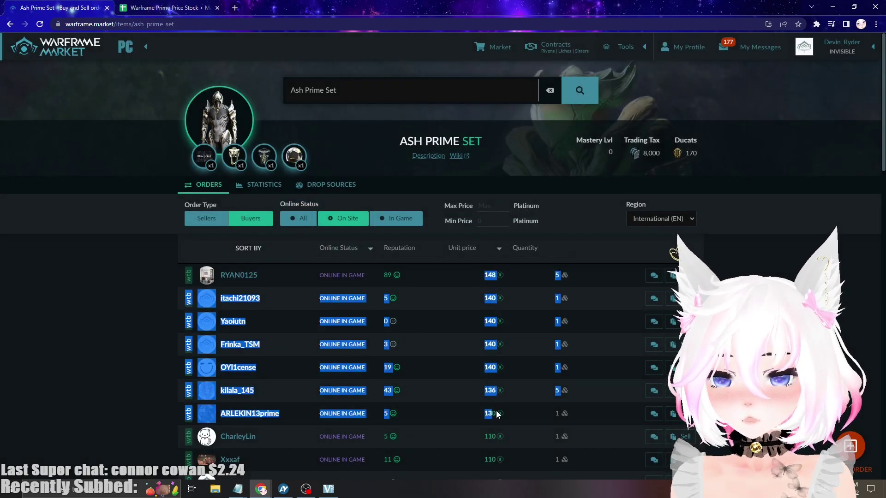
click(504, 392)
drag(503, 369, 481, 279)
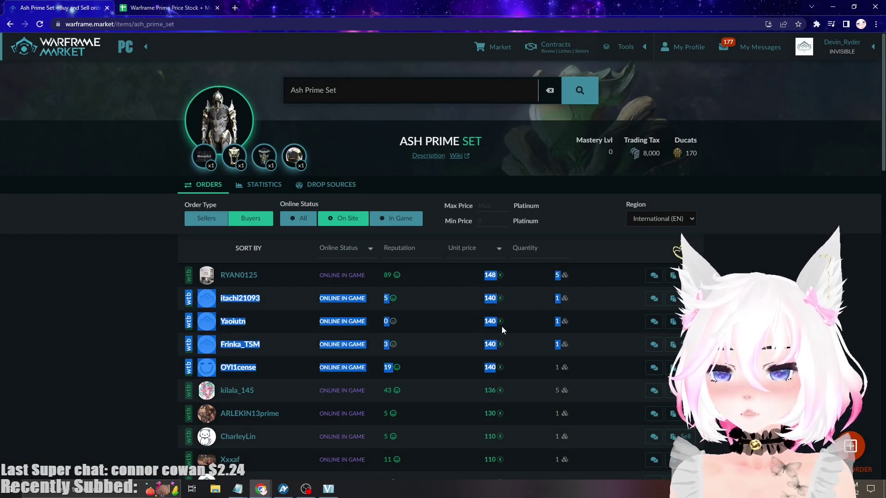
Step: Compare Ash's spreadsheet Buy For range with buy orders from 148 down to 136
key(ctrl+Tab)
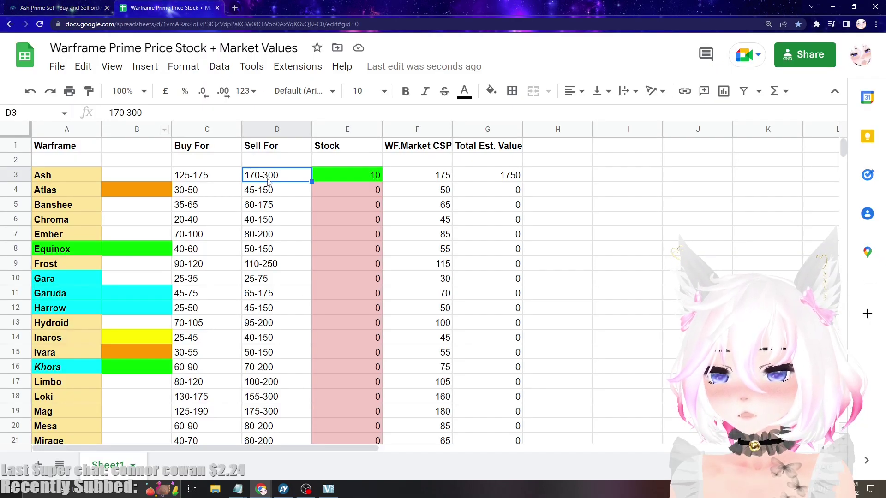
key(ctrl+Tab)
key(ctrl+Tab)
click(181, 181)
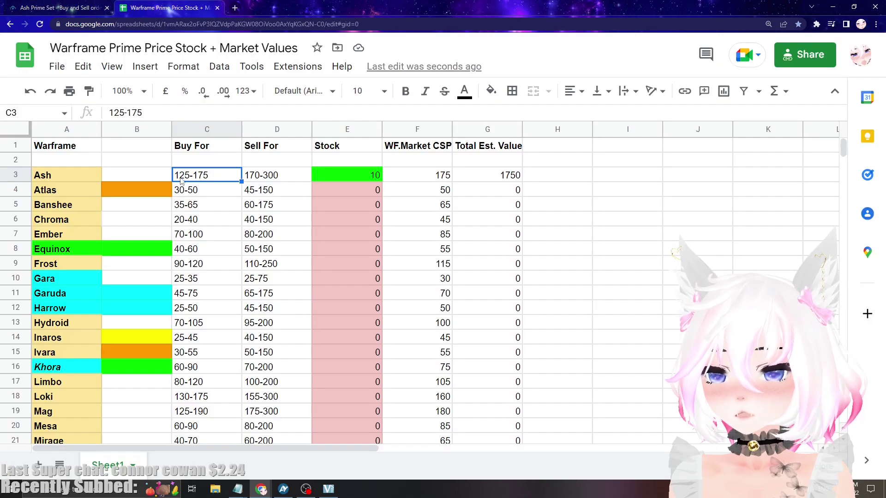
key(ctrl+Tab)
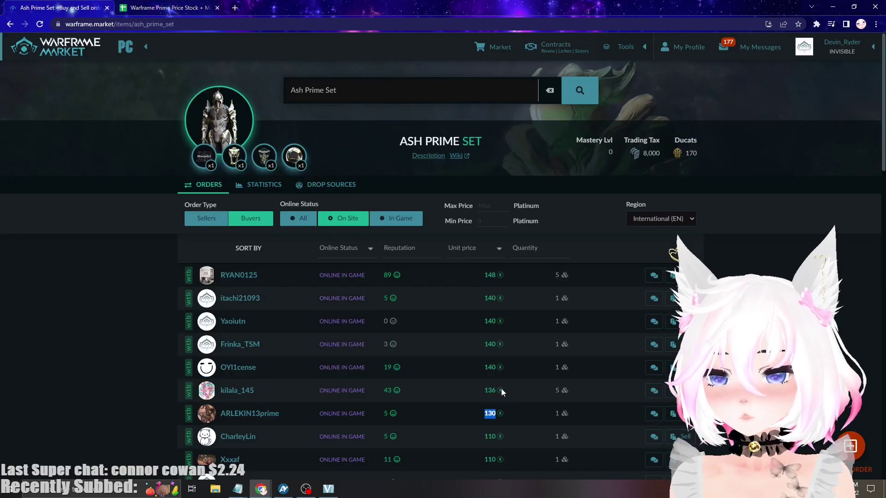
drag(501, 389, 482, 279)
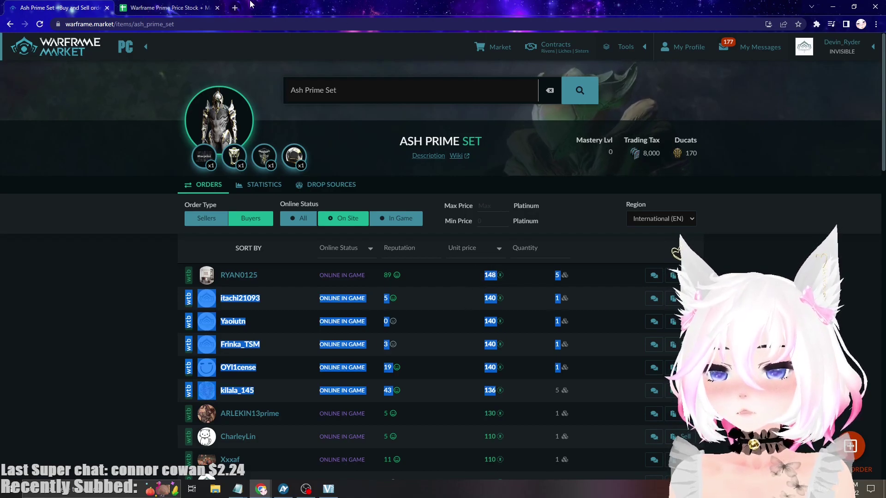
click(185, 6)
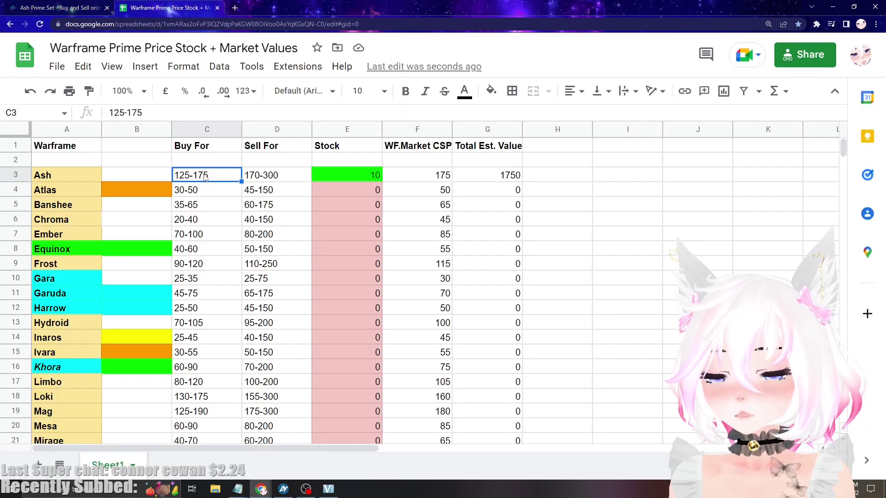
click(60, 8)
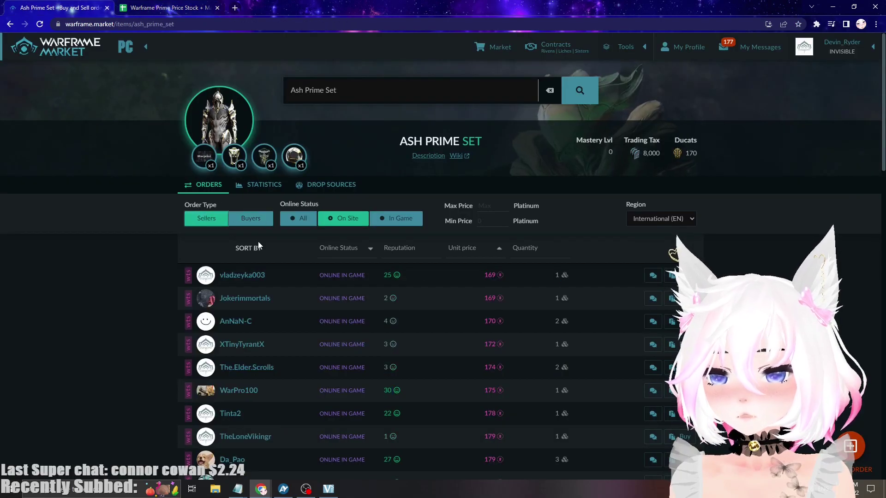
Step: Check Ash's Sell For range of 170-300 in the spreadsheet
key(ctrl+Tab)
click(267, 178)
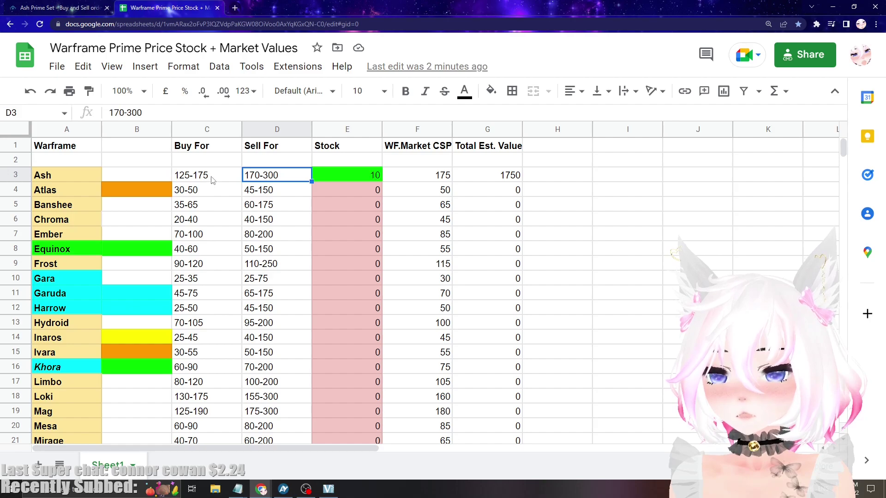
key(ctrl+Tab)
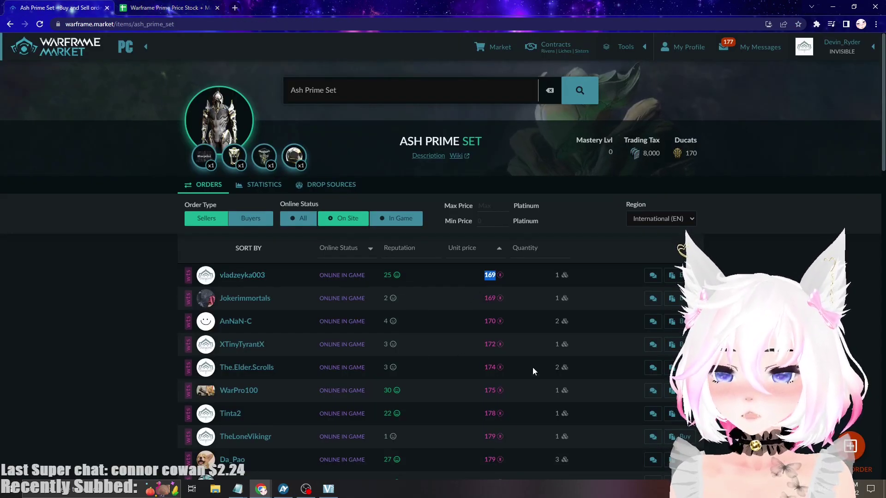
Step: Highlight Ash Prime Set seller prices 169, 170, 172, 174, 175 and 179
double_click(484, 300)
double_click(489, 345)
double_click(489, 367)
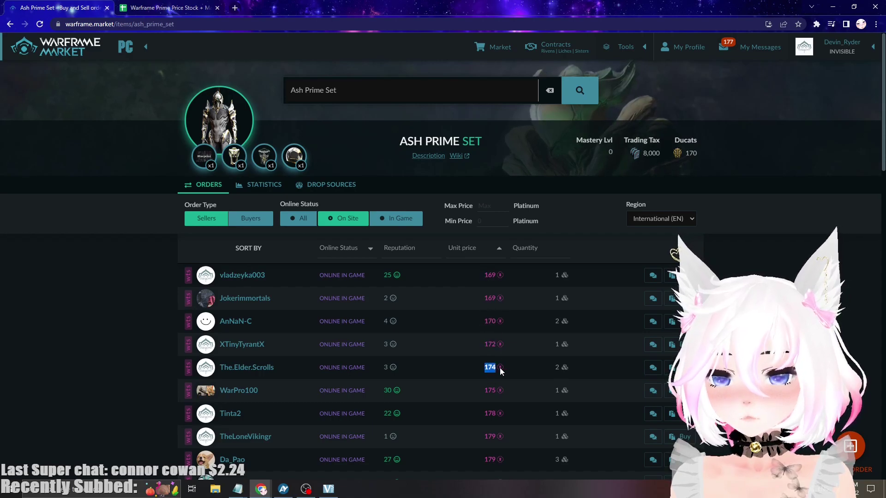
double_click(489, 391)
double_click(490, 414)
double_click(490, 437)
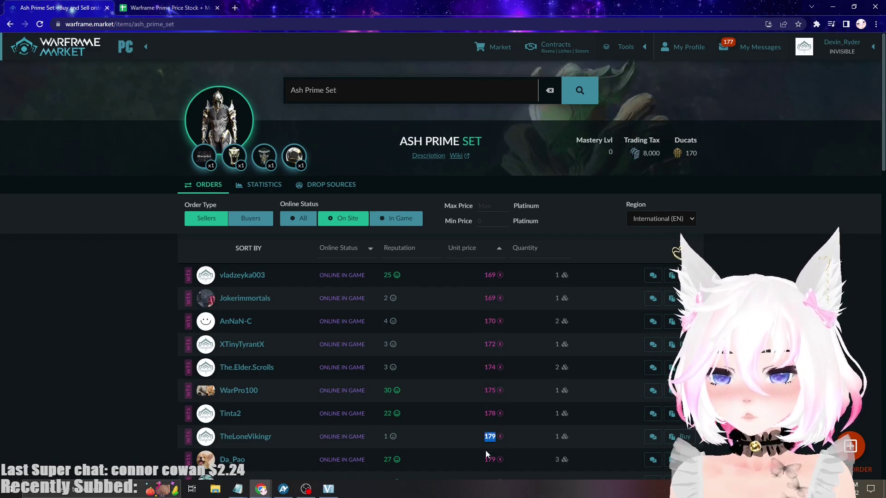
click(489, 295)
double_click(489, 298)
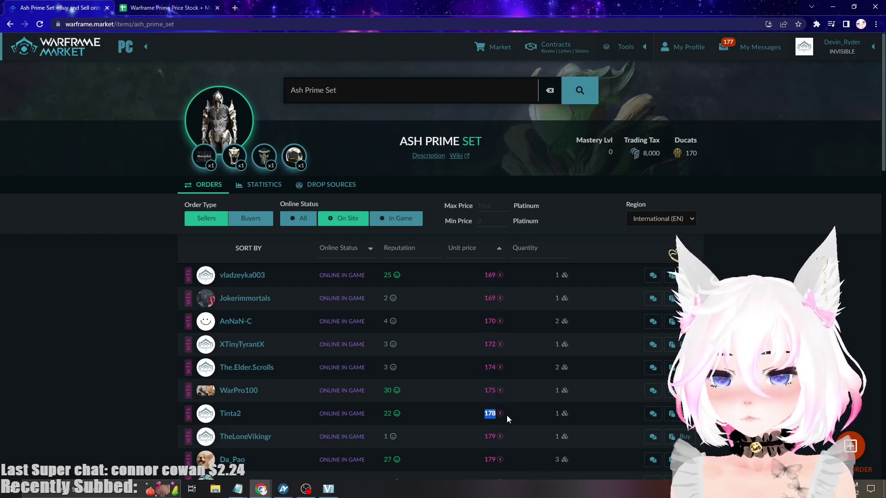
double_click(490, 437)
click(478, 464)
key(ctrl+Tab)
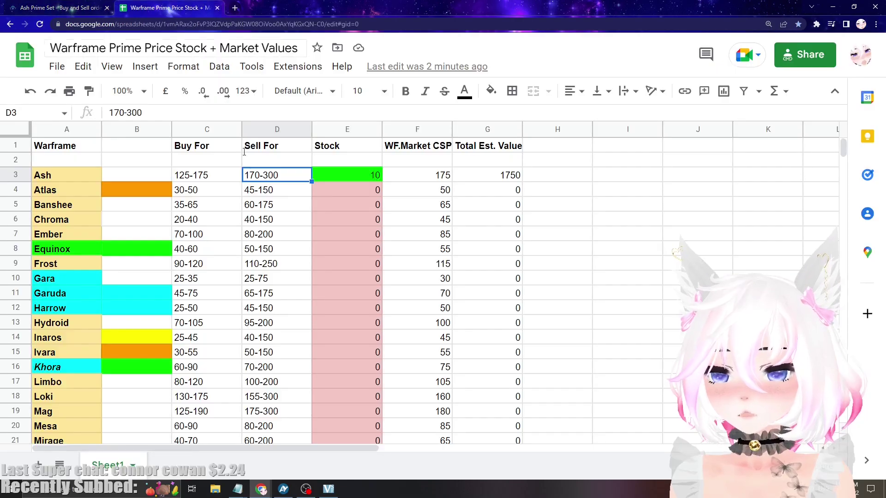
key(ctrl+Tab)
click(210, 8)
key(Left)
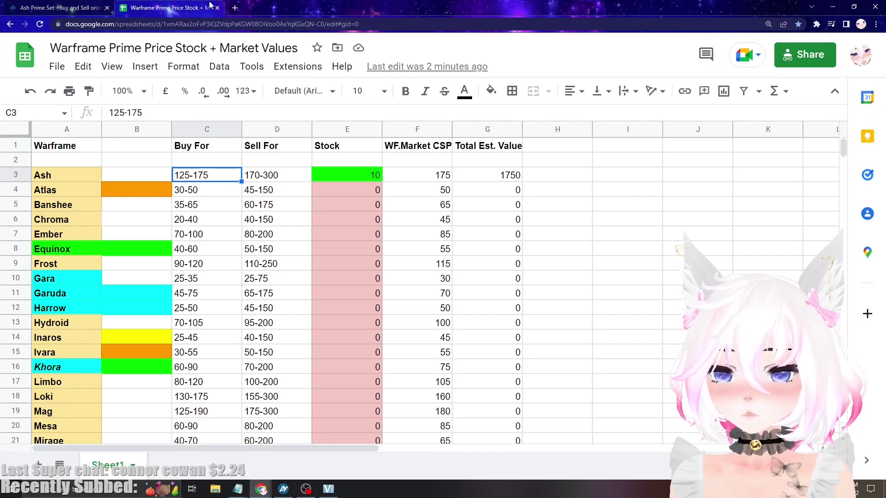
click(257, 178)
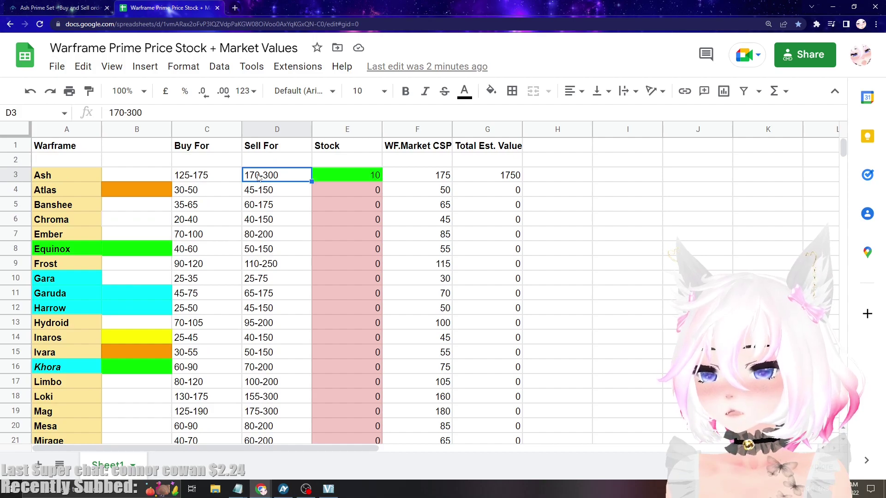
click(253, 193)
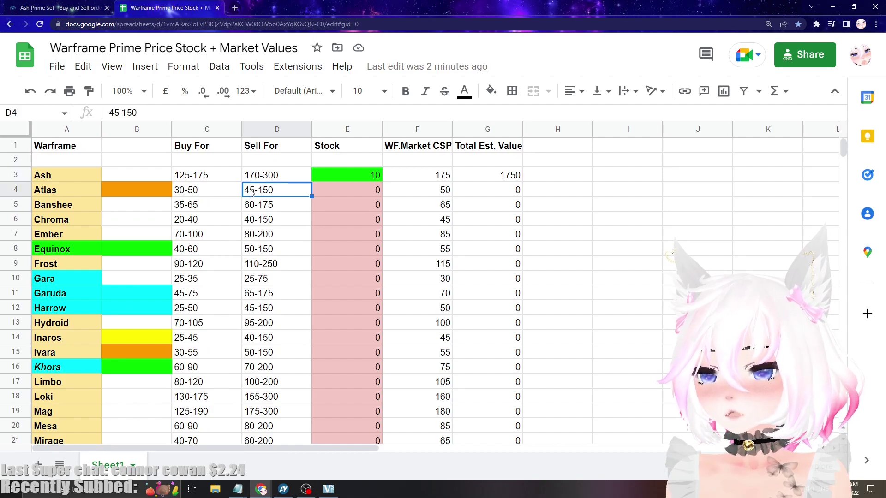
click(254, 207)
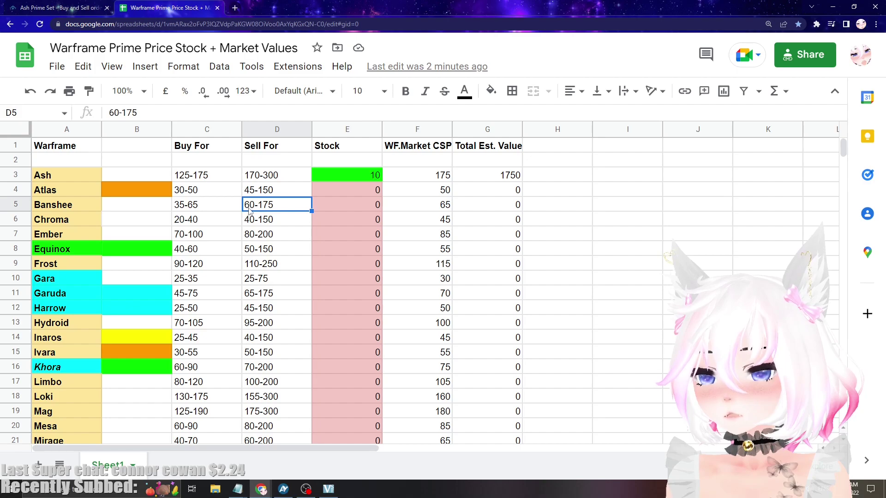
click(252, 219)
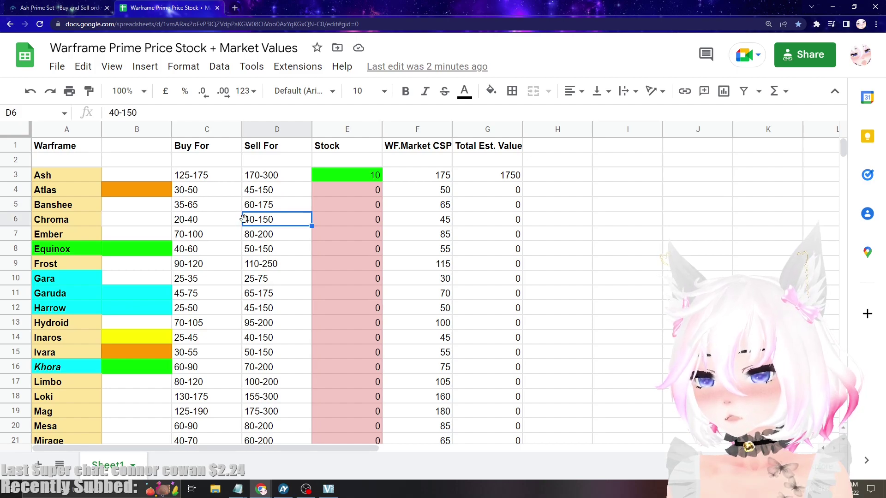
click(254, 238)
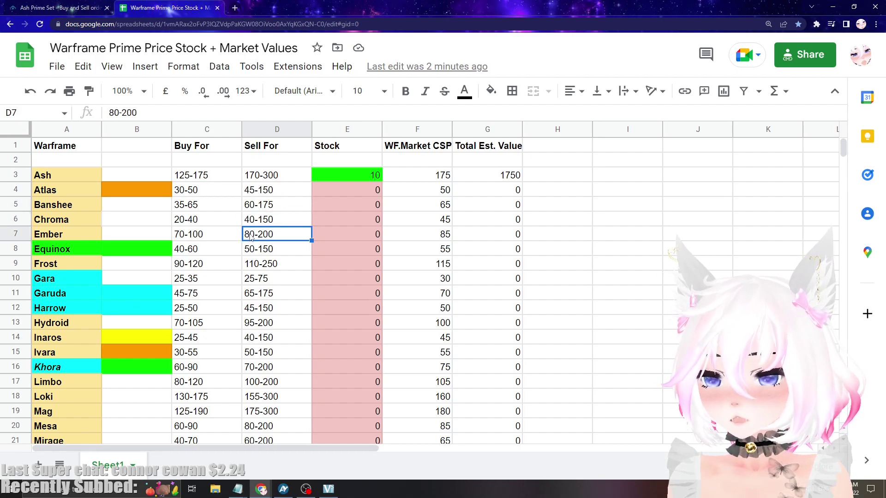
click(250, 251)
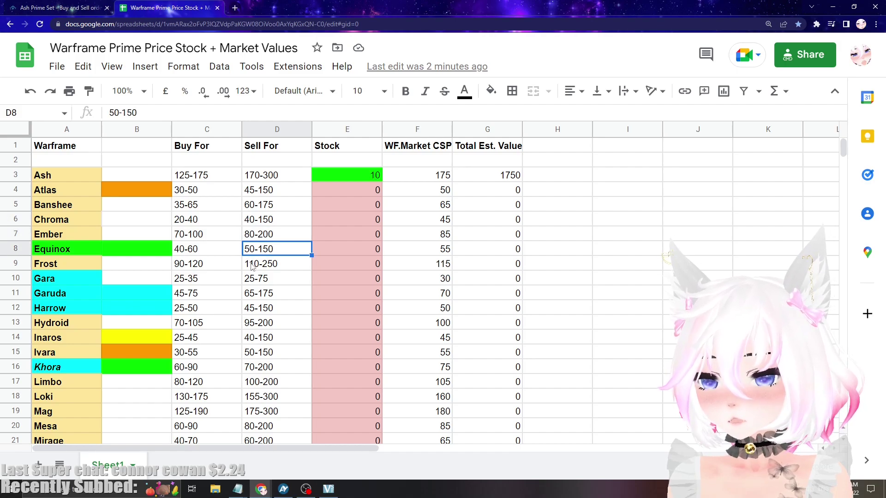
click(253, 267)
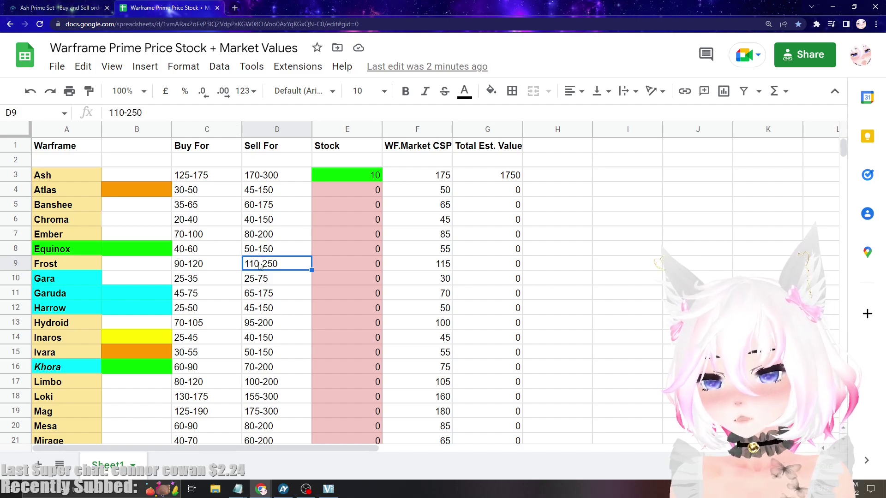
click(434, 269)
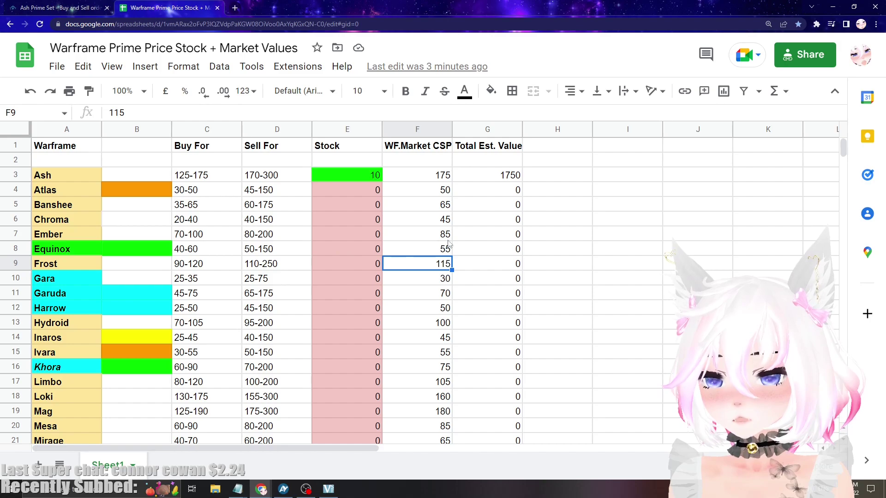
scroll(430, 376, down, 2)
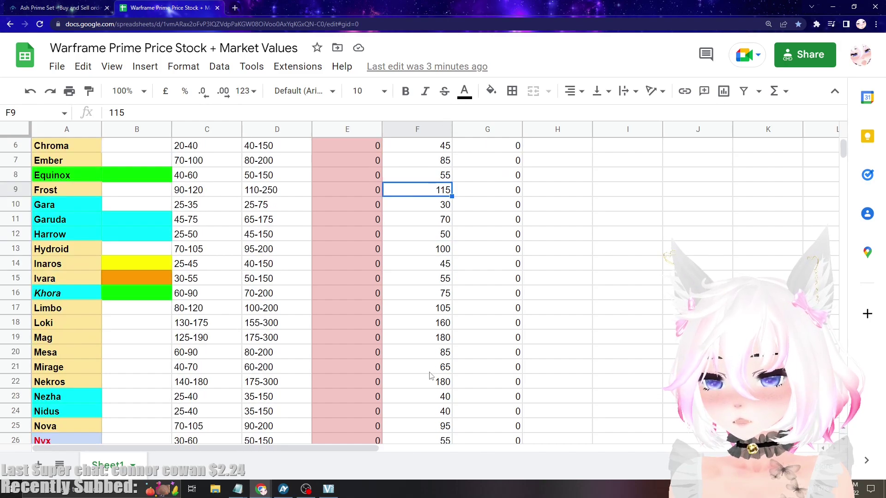
scroll(425, 228, up, 2)
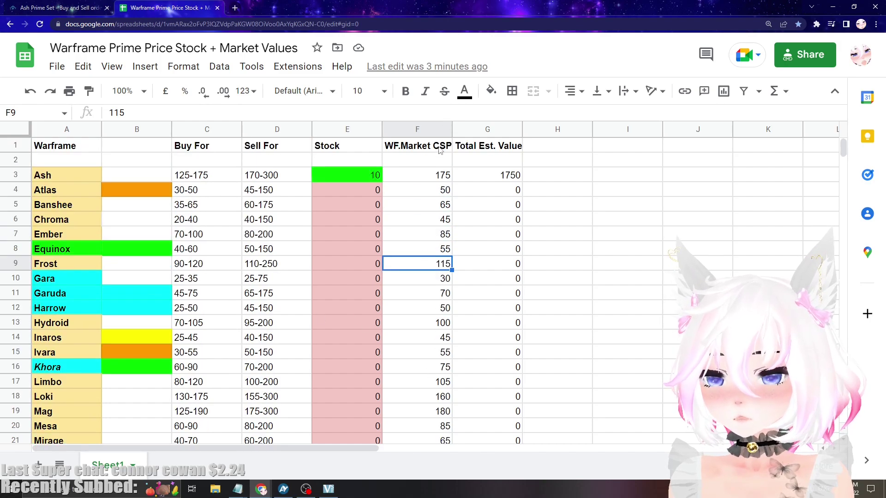
scroll(39, 355, down, 4)
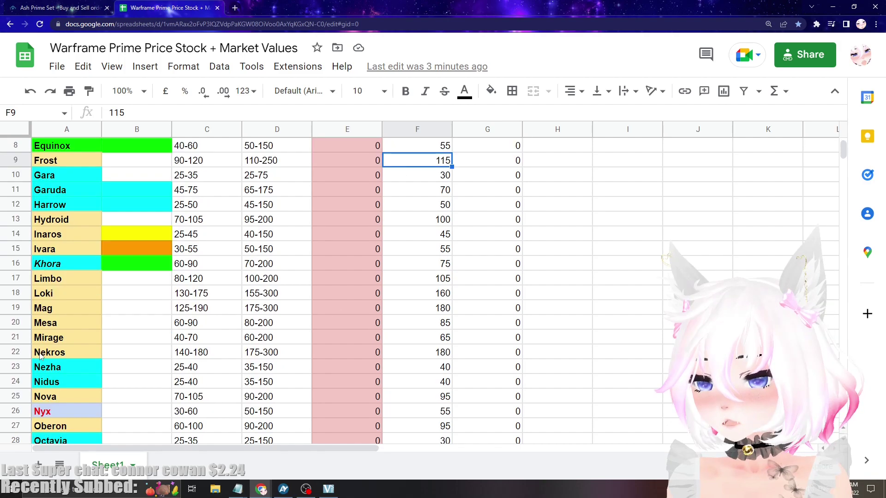
scroll(67, 362, down, 3)
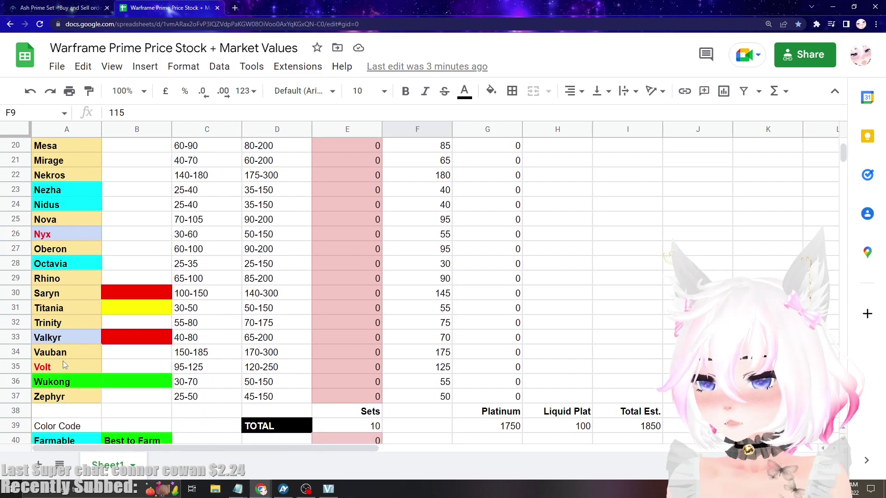
scroll(76, 358, down, 3)
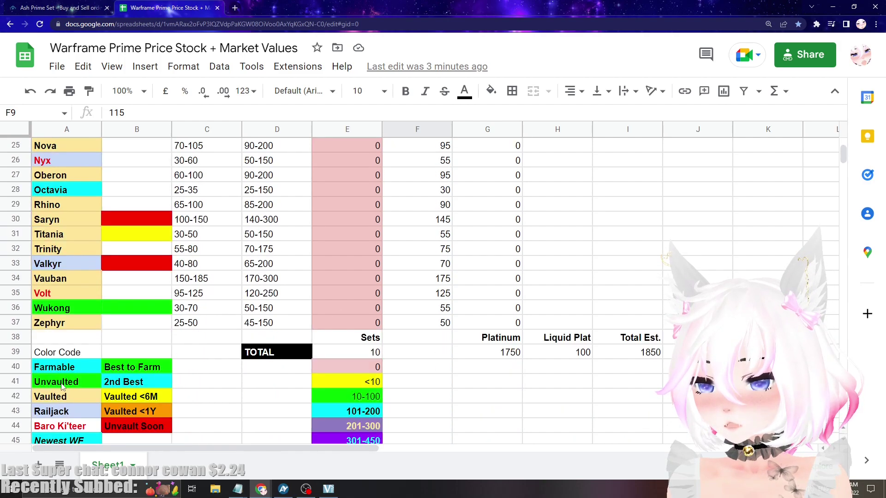
scroll(65, 333, up, 3)
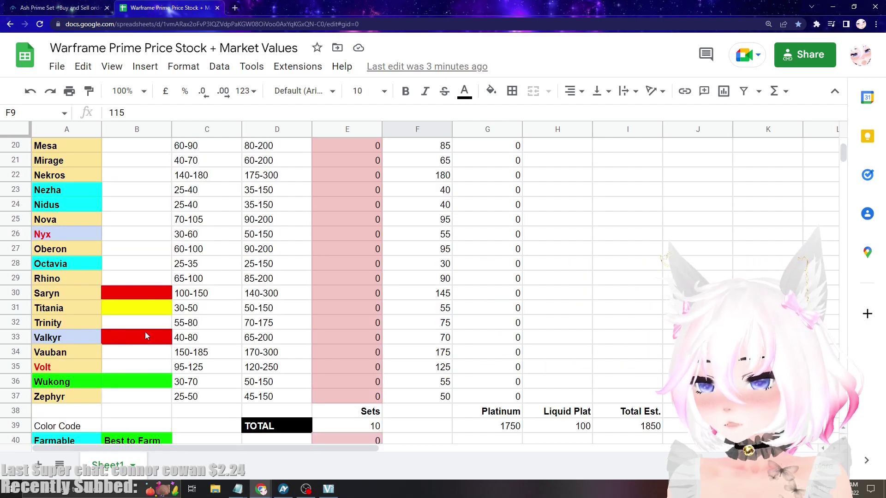
scroll(145, 331, down, 1)
scroll(128, 369, up, 3)
scroll(124, 371, up, 2)
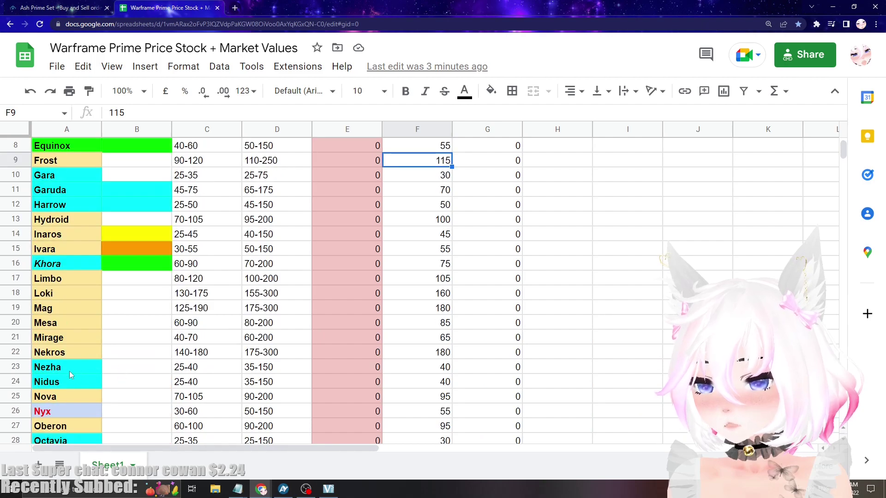
scroll(74, 383, down, 6)
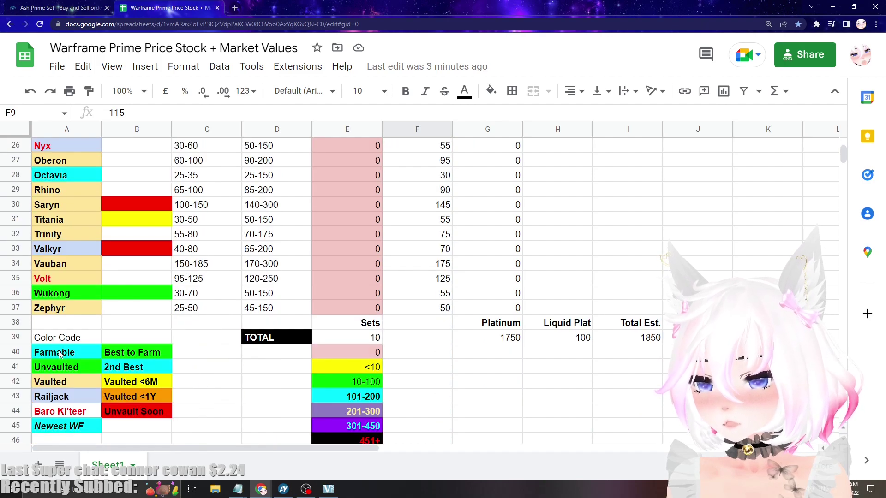
scroll(62, 373, up, 8)
scroll(221, 283, down, 4)
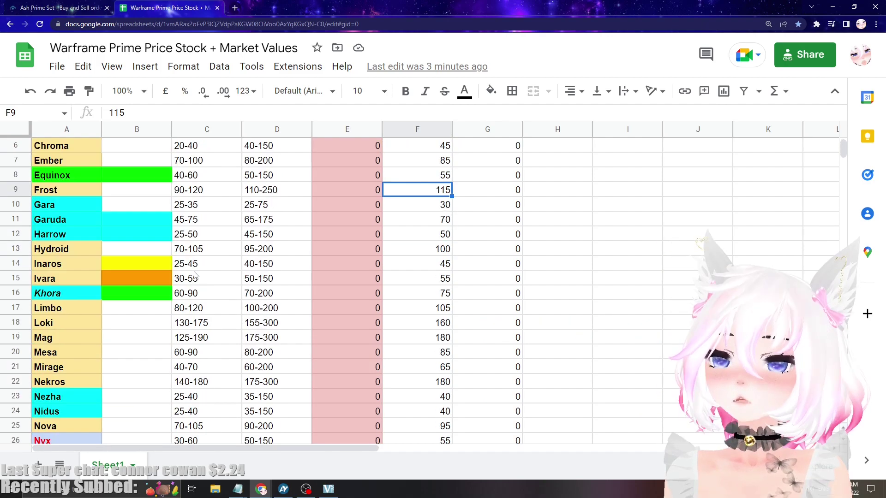
scroll(220, 283, down, 2)
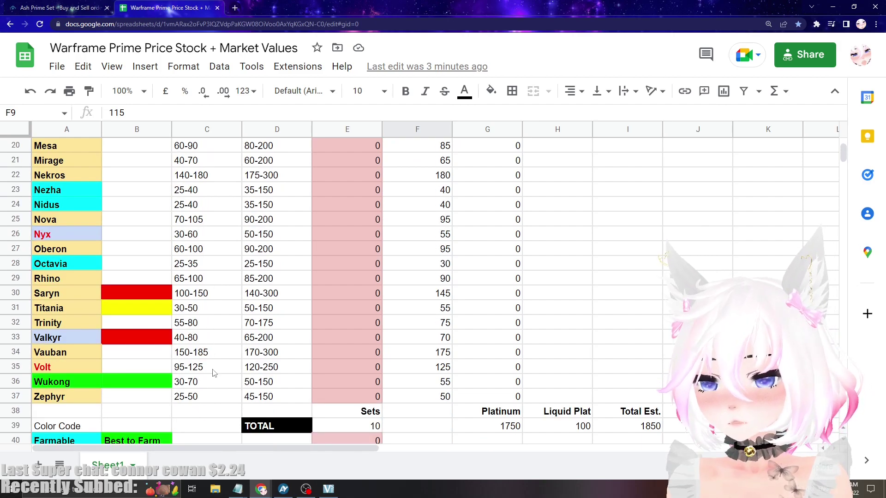
scroll(214, 399, down, 2)
scroll(214, 399, up, 3)
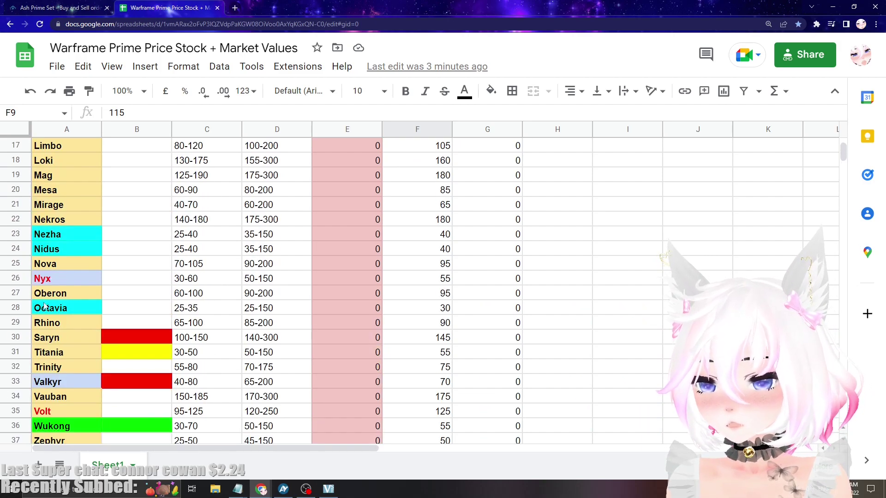
scroll(67, 387, up, 5)
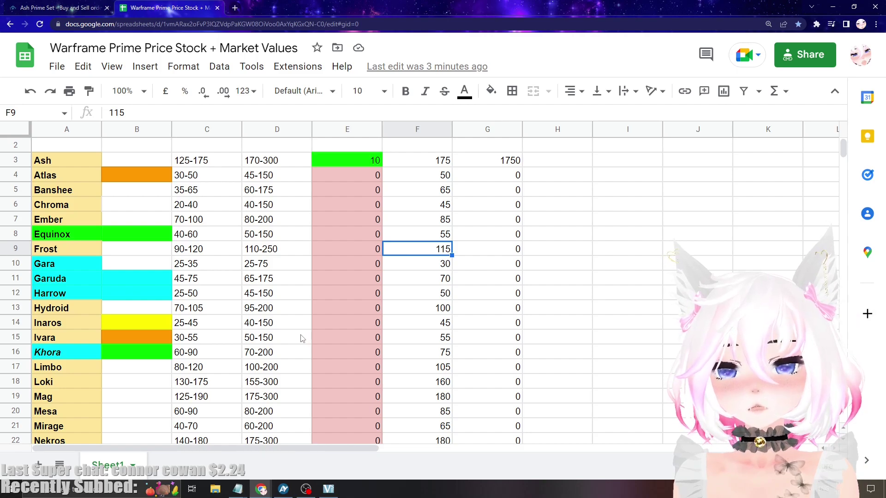
scroll(108, 252, down, 6)
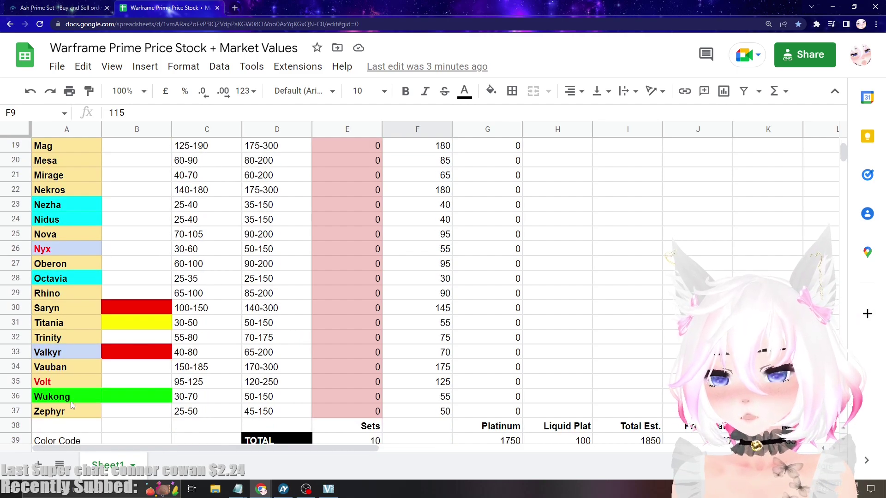
scroll(59, 405, up, 1)
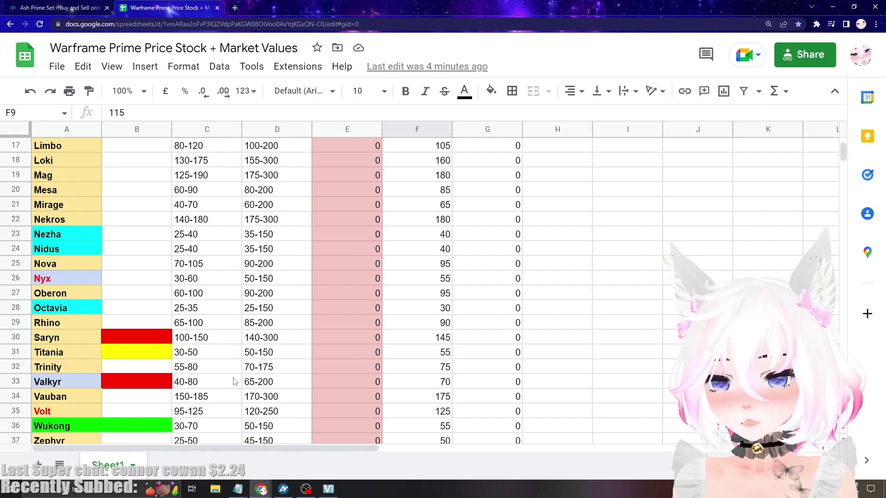
scroll(207, 400, up, 3)
scroll(207, 400, up, 2)
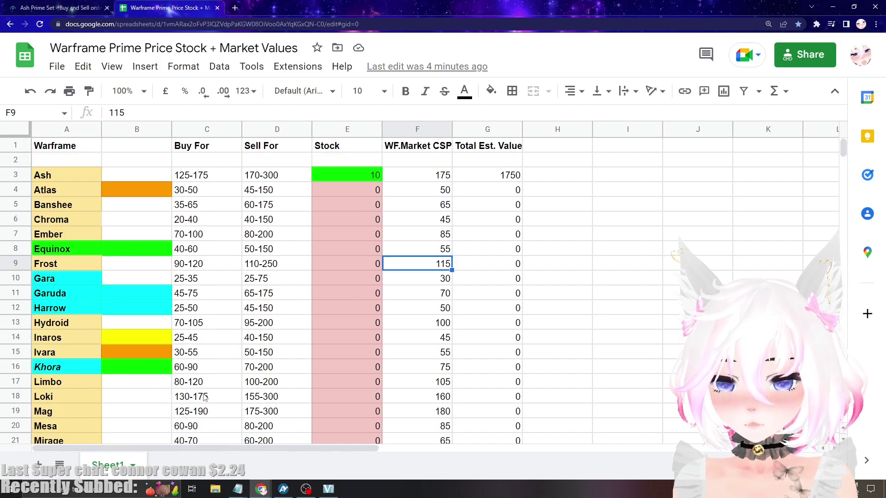
scroll(205, 399, down, 9)
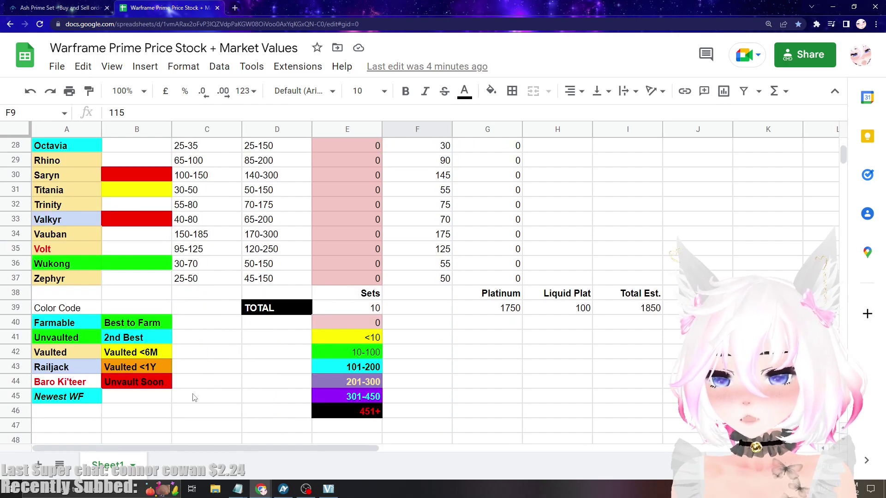
scroll(203, 365, up, 7)
scroll(244, 337, up, 2)
scroll(238, 339, down, 2)
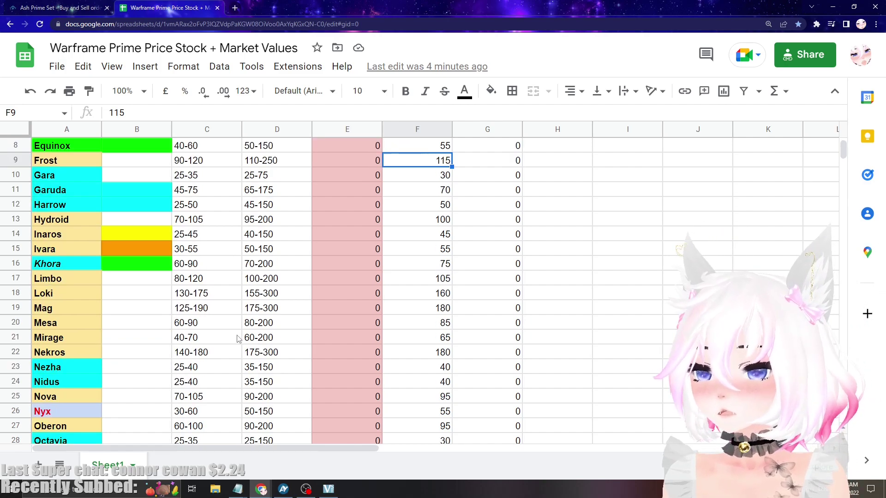
scroll(239, 339, down, 7)
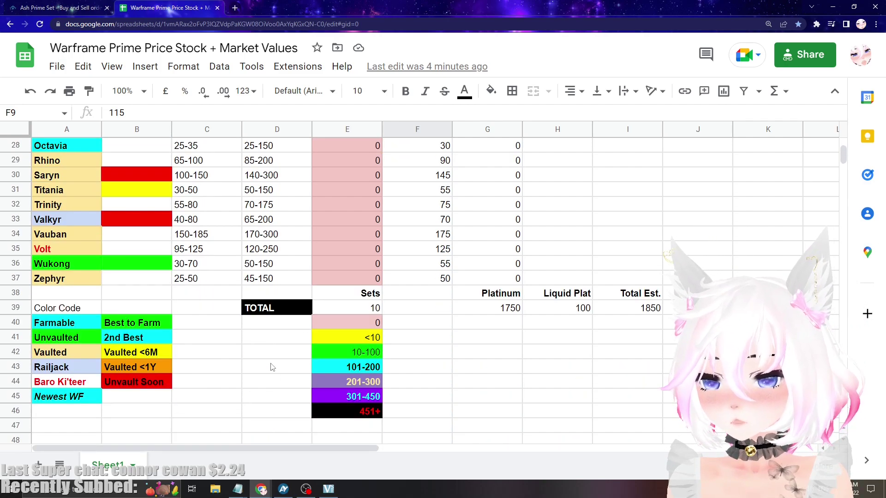
scroll(371, 414, up, 8)
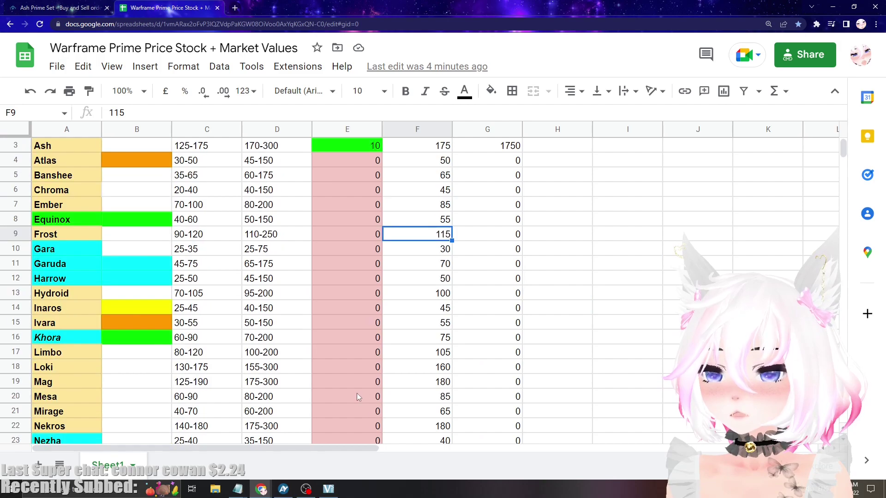
scroll(358, 397, up, 1)
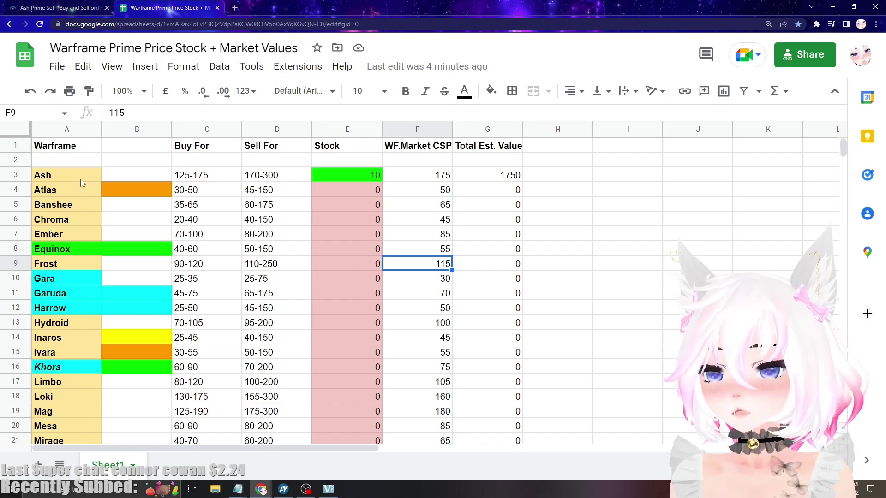
scroll(325, 336, down, 8)
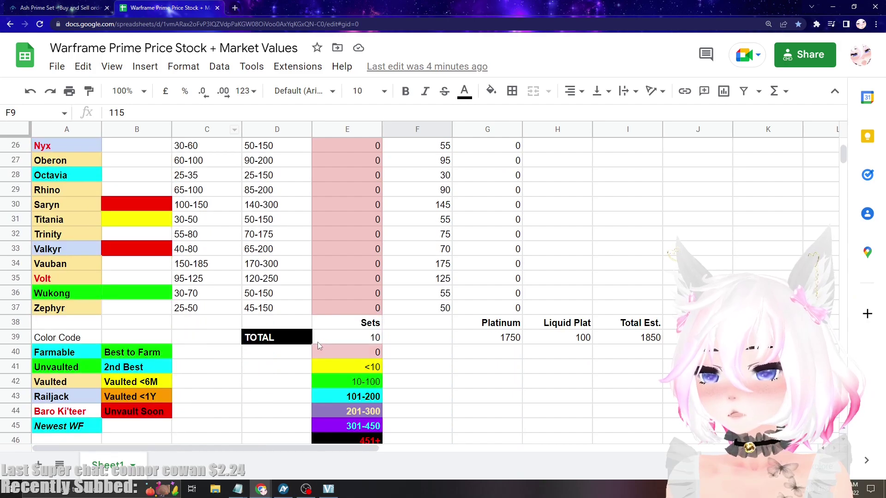
scroll(317, 342, down, 1)
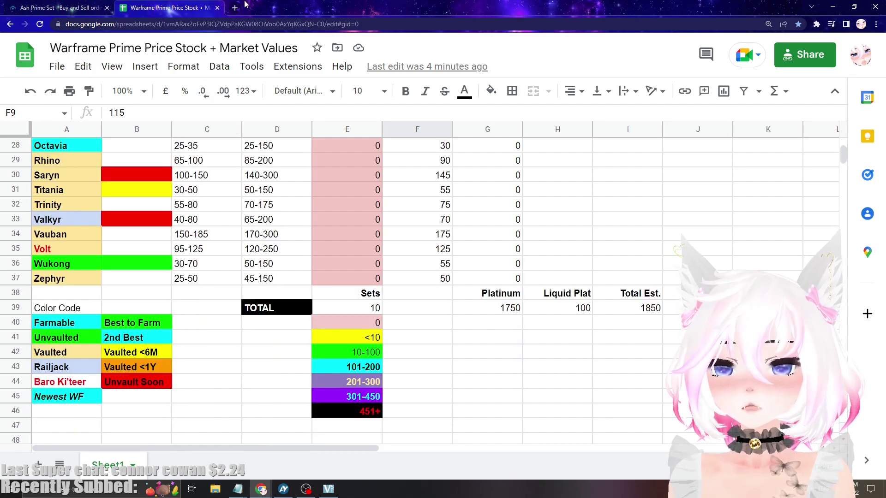
Step: Glance at the Ash Prime Set listings, then close the price spreadsheet tab
click(55, 8)
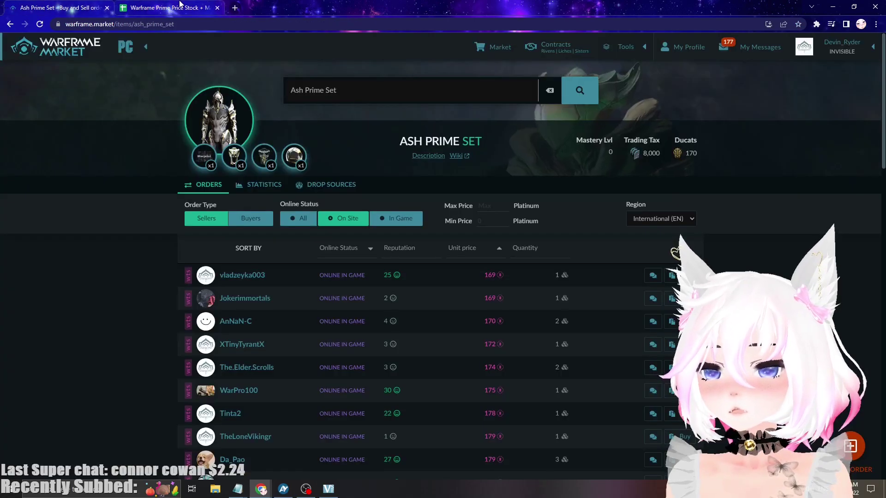
click(166, 8)
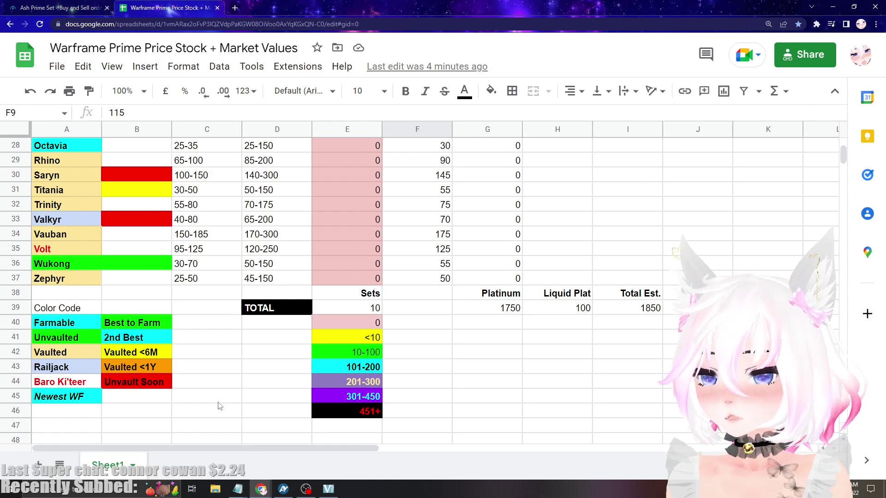
scroll(221, 406, up, 10)
key(ctrl+w)
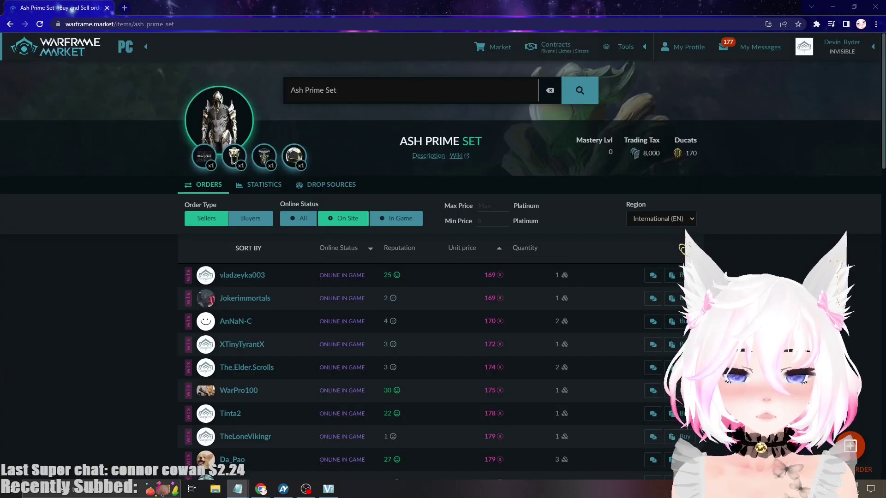
Step: Add 'WTS [Atlas Prime] 100p [Ember Prime] 150p' below the Saryn line in WF TRADE TEXT
key(alt+Tab)
click(263, 293)
key(Return)
key(Return)
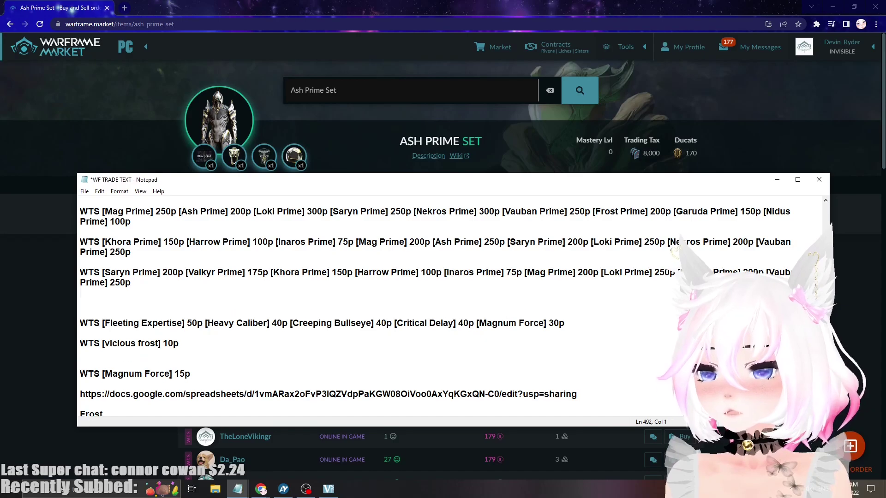
text(WT)
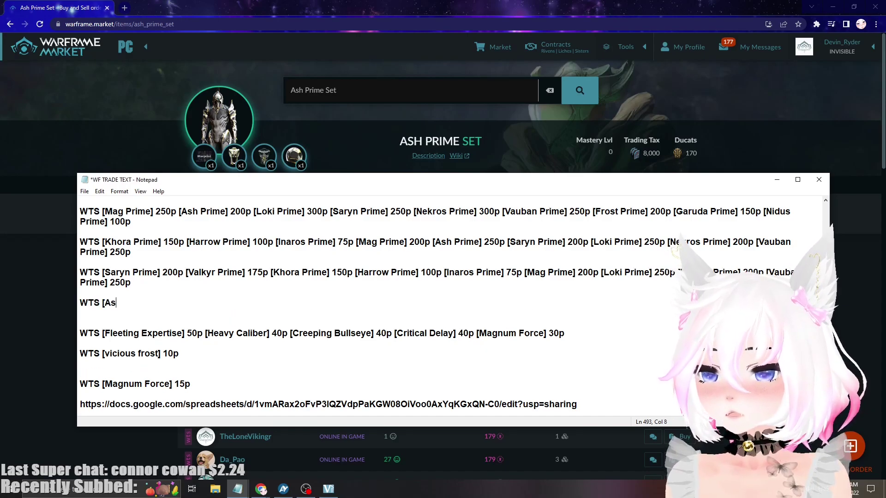
text(S [Atlas)
key(ctrl+z)
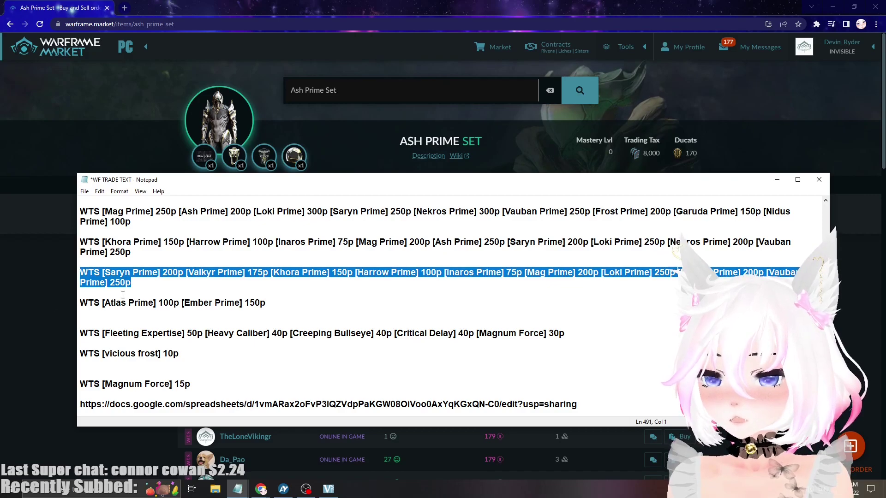
drag(85, 302, 173, 310)
click(174, 310)
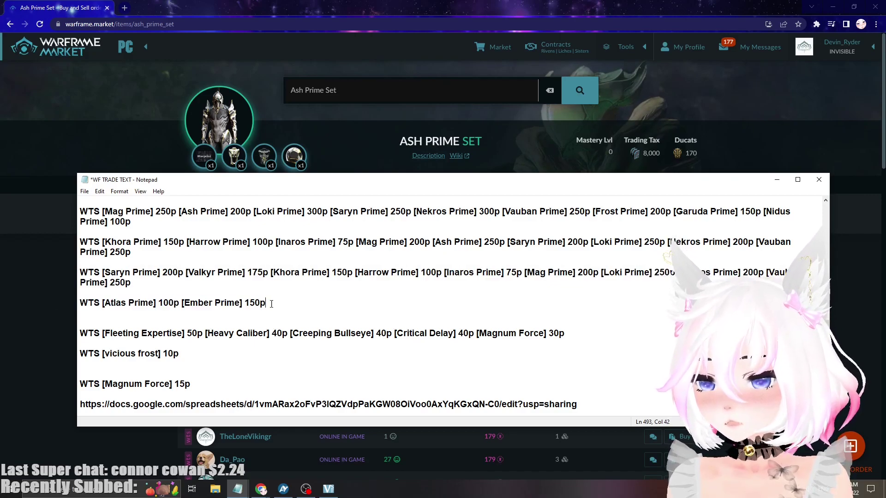
key(shift+Up)
key(Delete)
scroll(124, 323, up, 4)
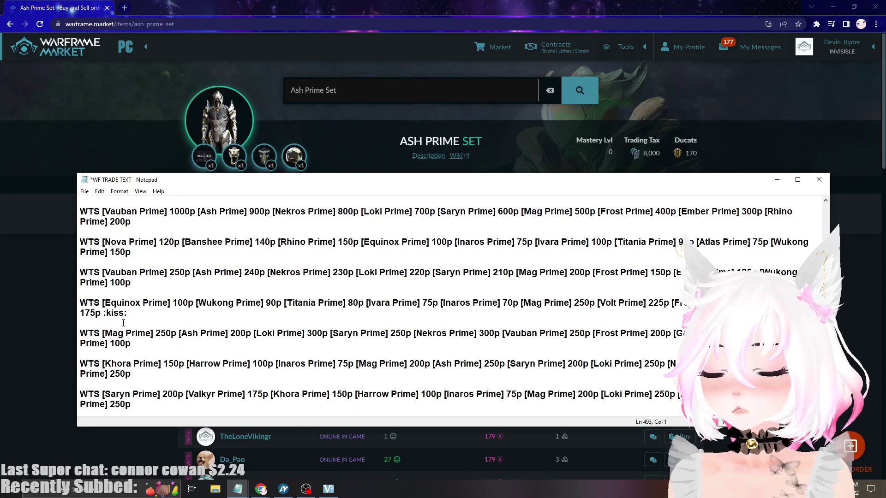
drag(81, 211, 133, 223)
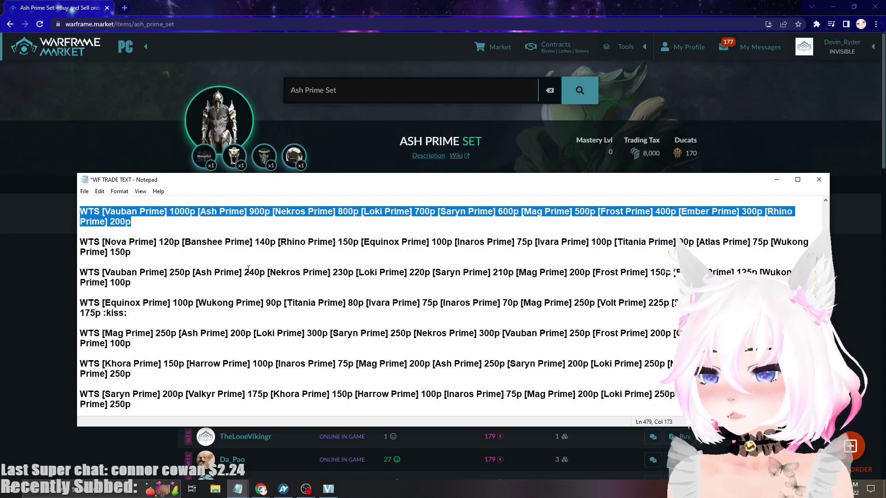
scroll(194, 354, down, 3)
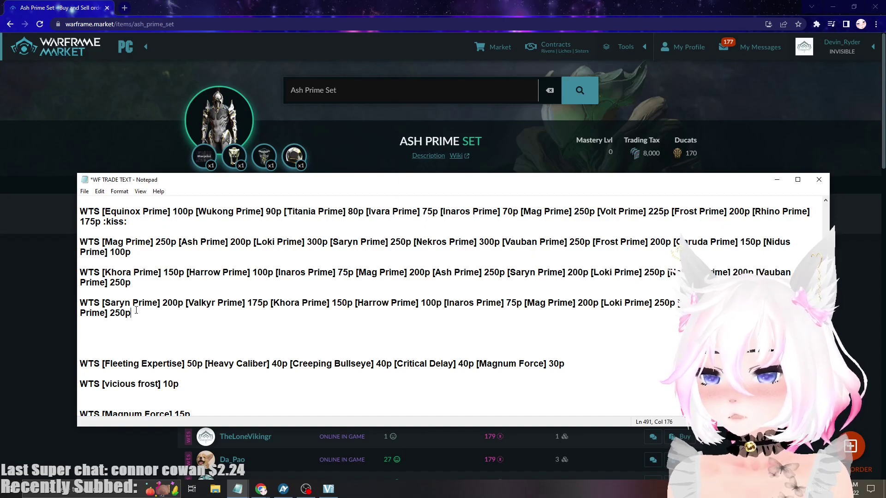
drag(136, 310, 81, 303)
click(154, 313)
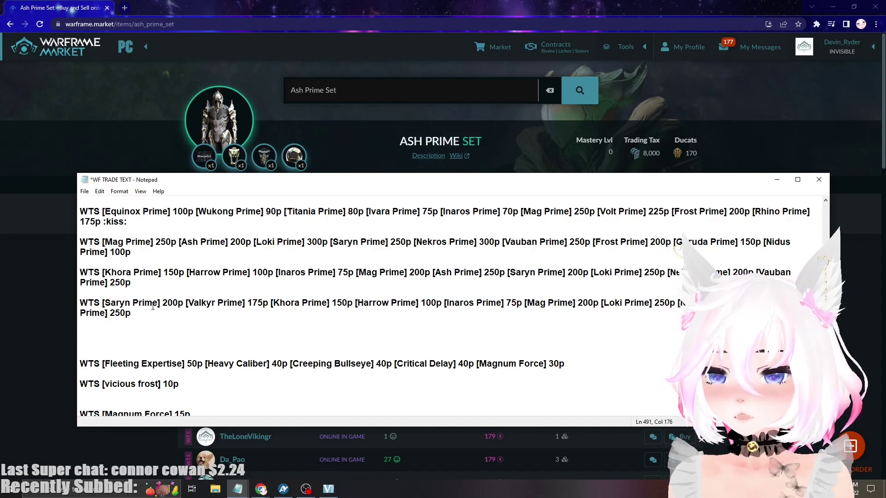
drag(185, 303, 80, 305)
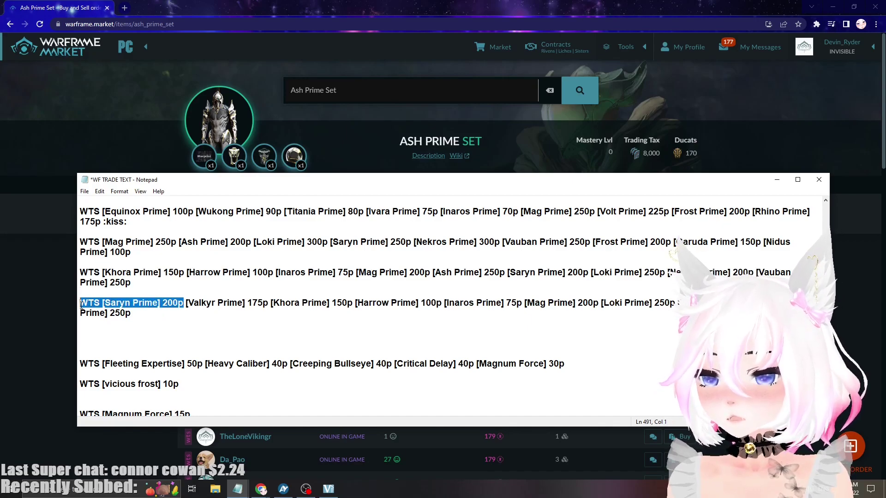
click(186, 305)
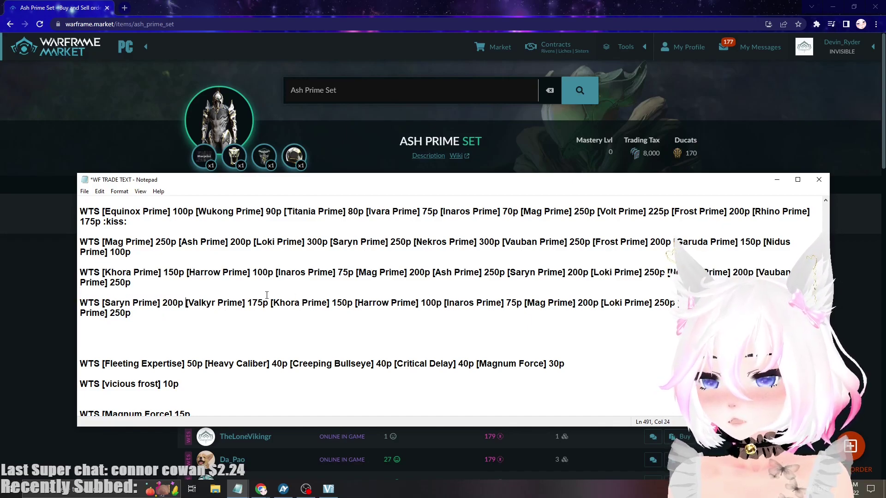
drag(183, 303, 168, 303)
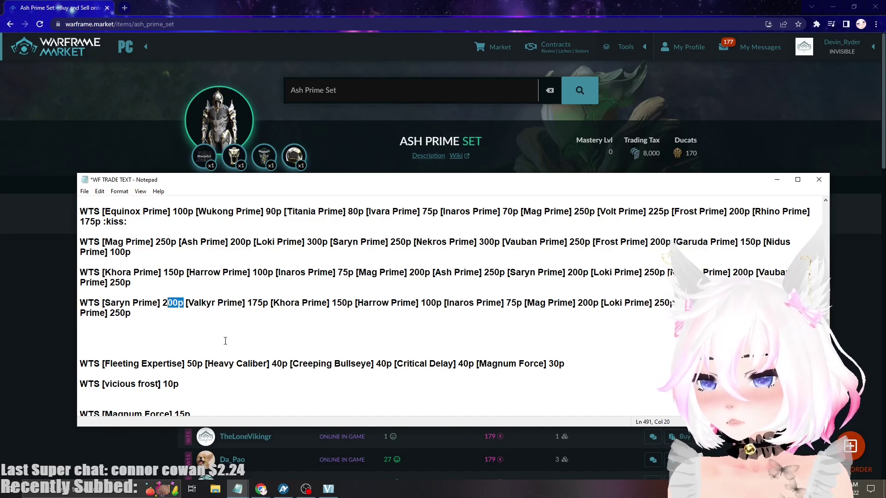
click(140, 316)
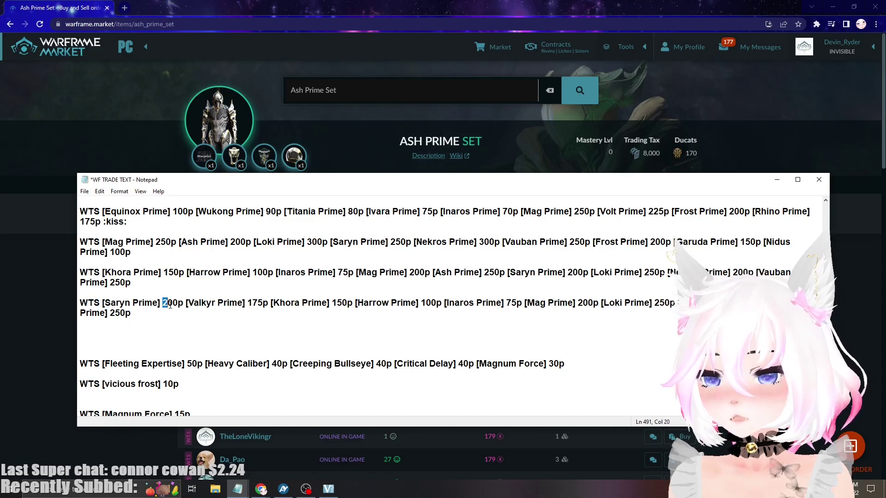
click(217, 303)
drag(267, 306, 248, 304)
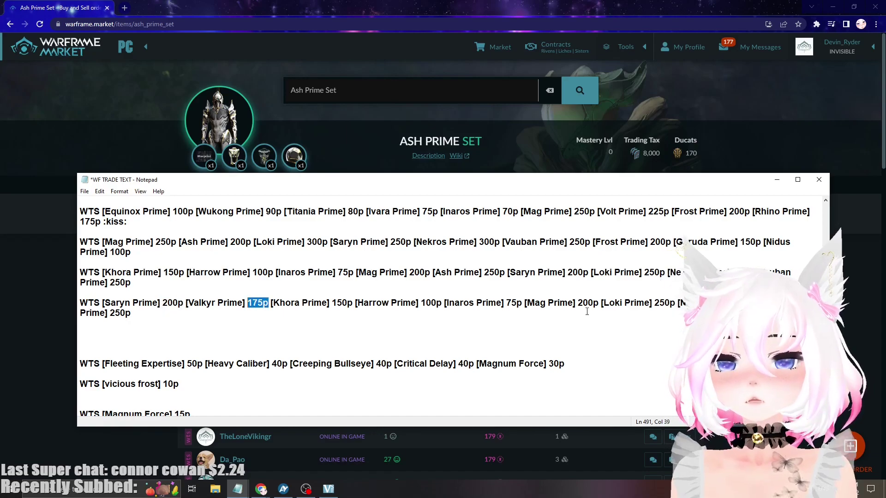